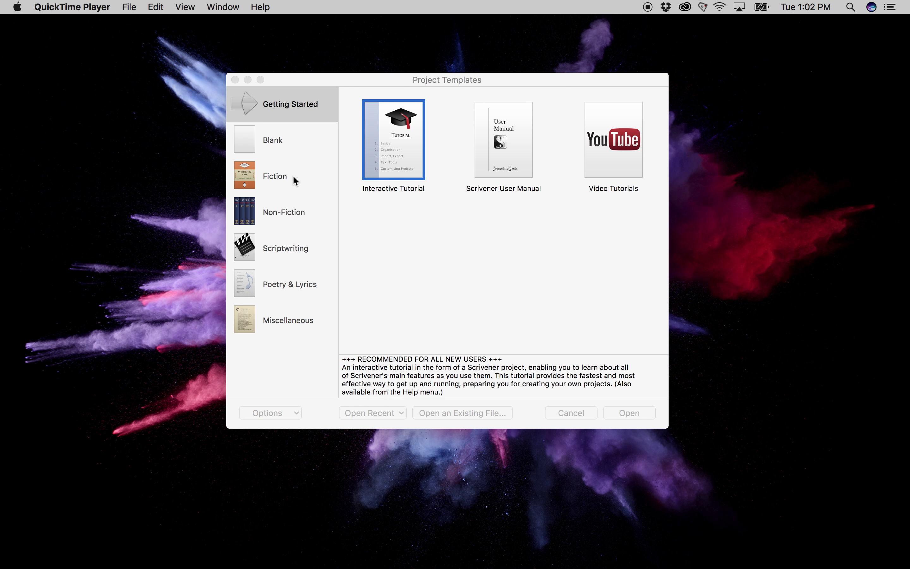
- Create a project from the Fiction category's Novel template, named "Best Story Ever -- PART ONE", and move its window toward the screen centre
click(282, 176)
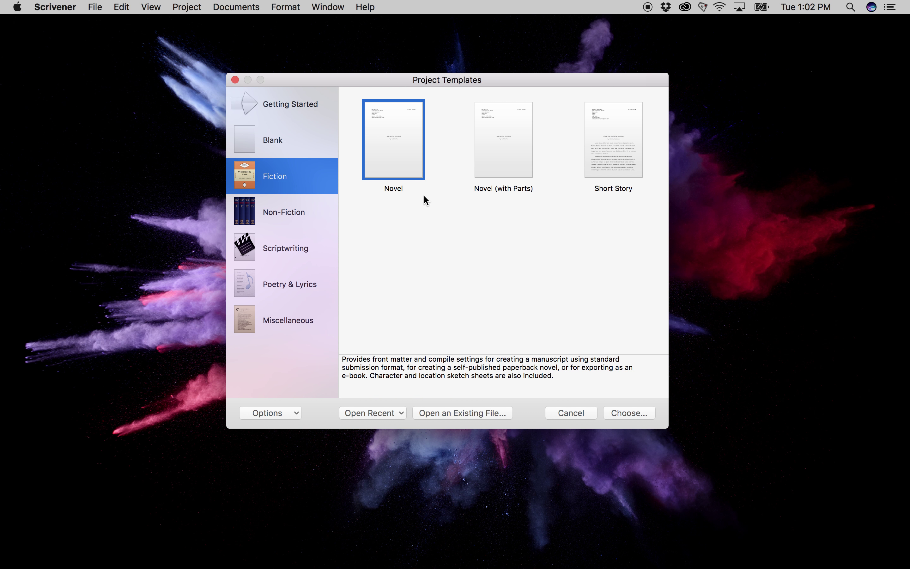
click(630, 412)
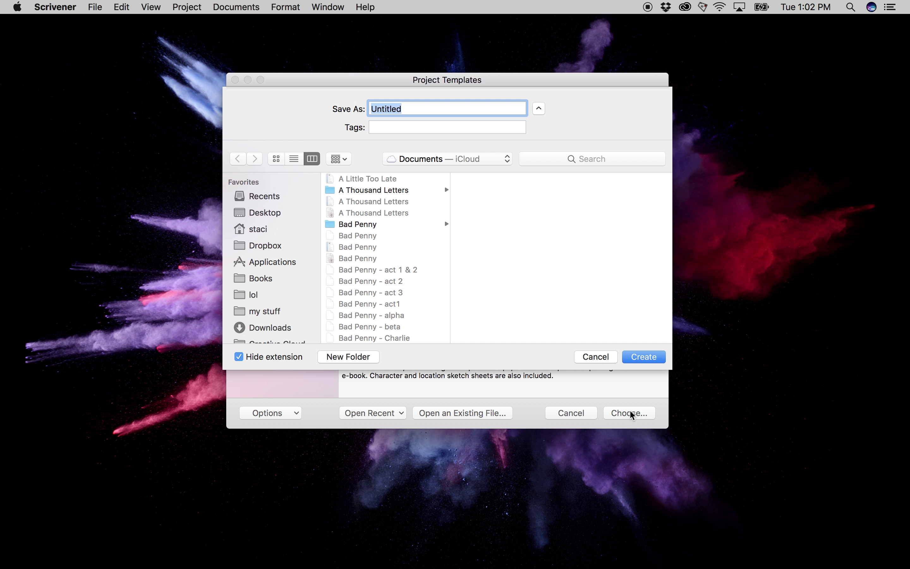
text(BEst)
key(BackSpace)
key(BackSpace)
key(BackSpace)
text(est Story Ever -- PART ONE)
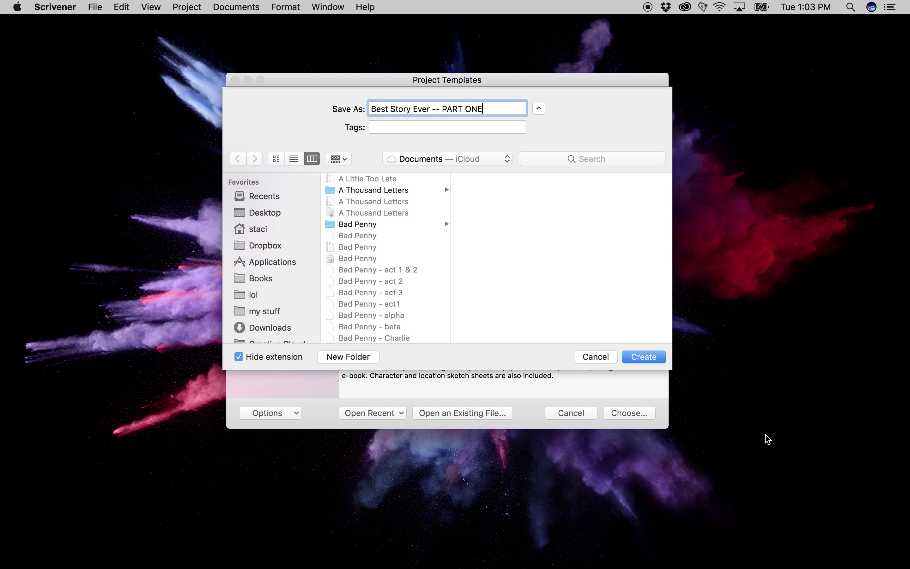
click(646, 359)
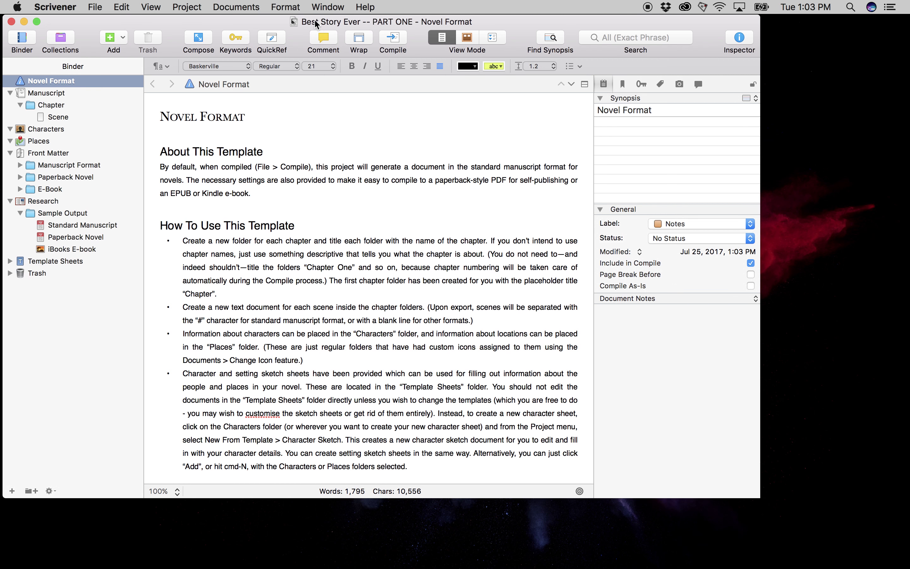
drag(317, 23, 392, 40)
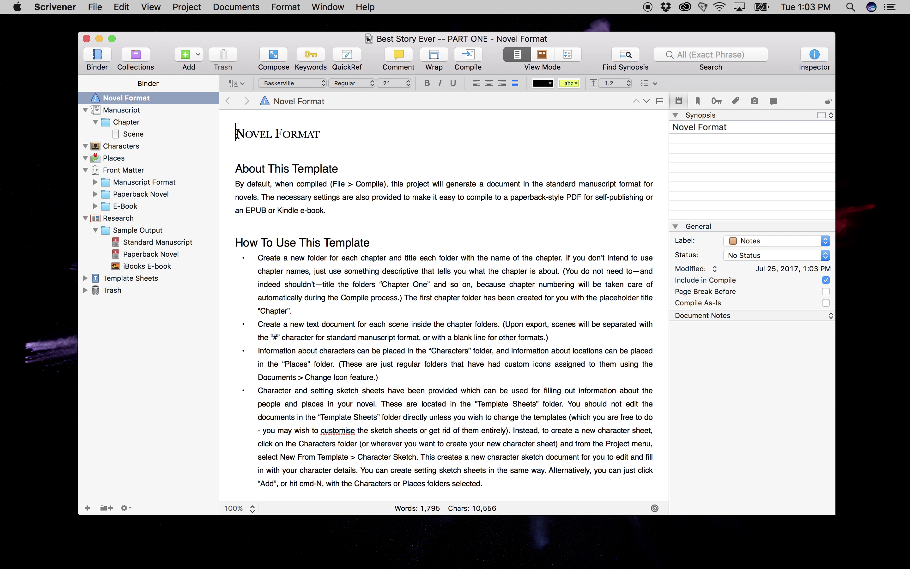
- Open the Chapter folder and review the automatic backup settings in the preferences
click(127, 122)
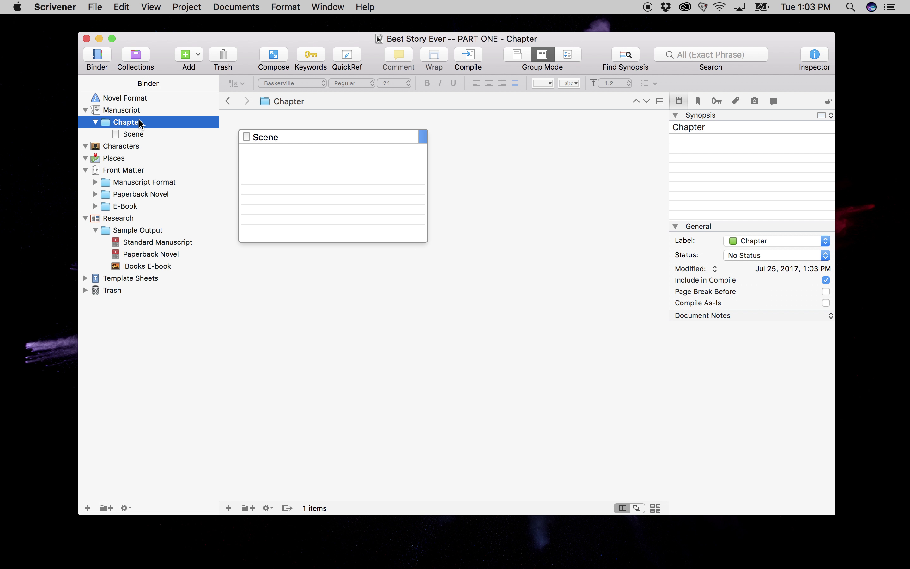
click(57, 9)
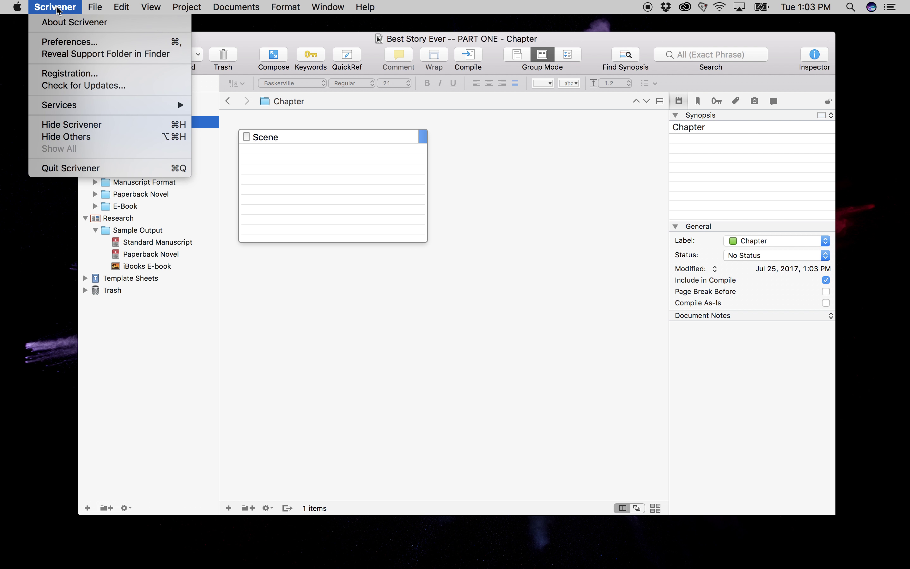
click(61, 45)
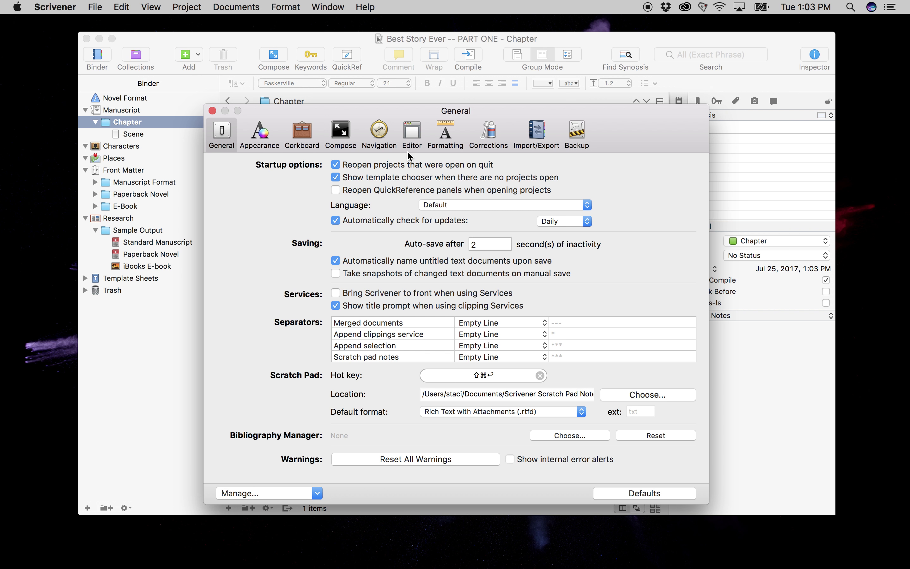
click(577, 137)
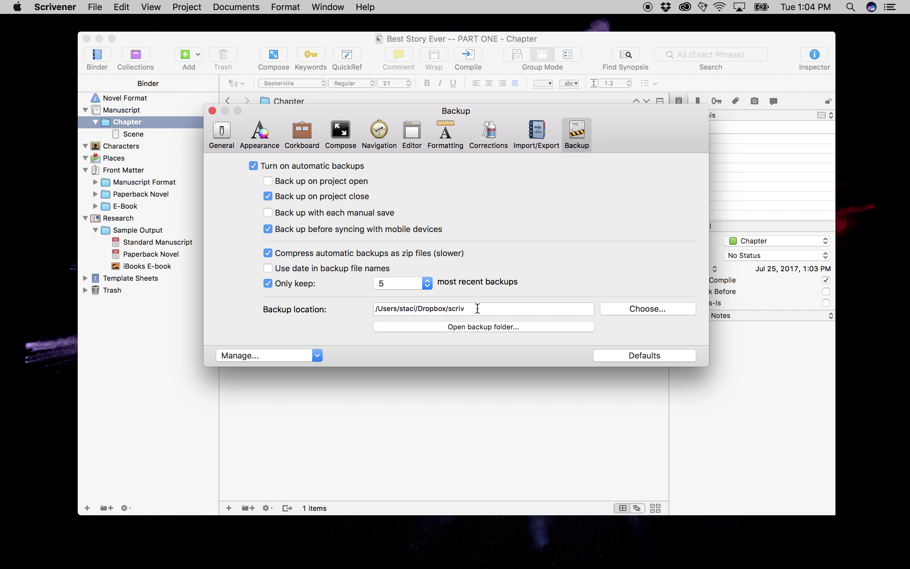
click(212, 110)
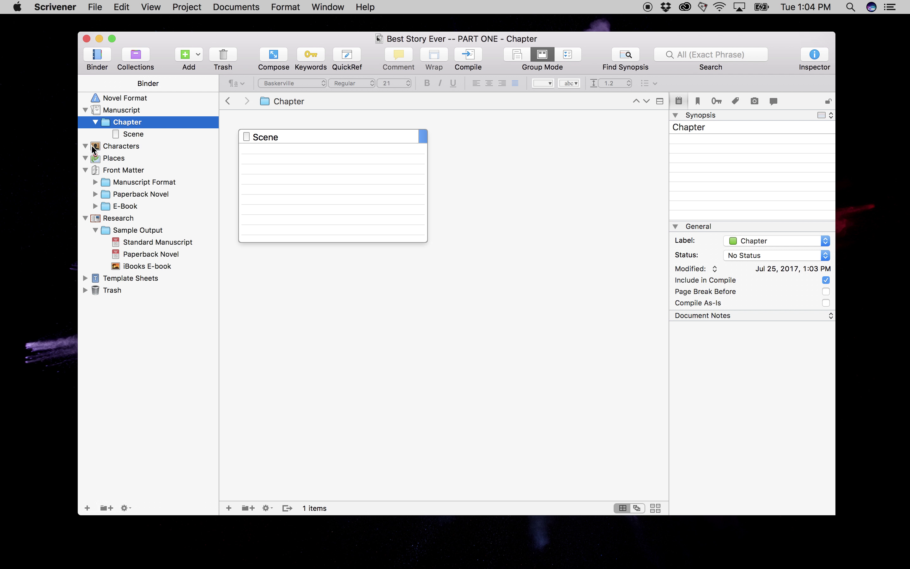
- Add a character sketch to the Characters folder, keep its default title, and look through its headings
click(109, 148)
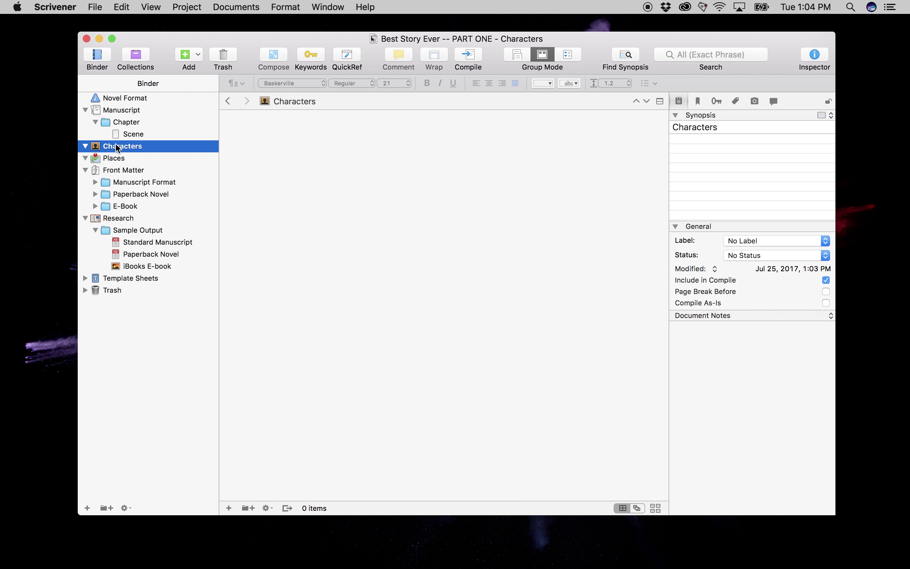
click(86, 508)
scroll(400, 307, down, 3)
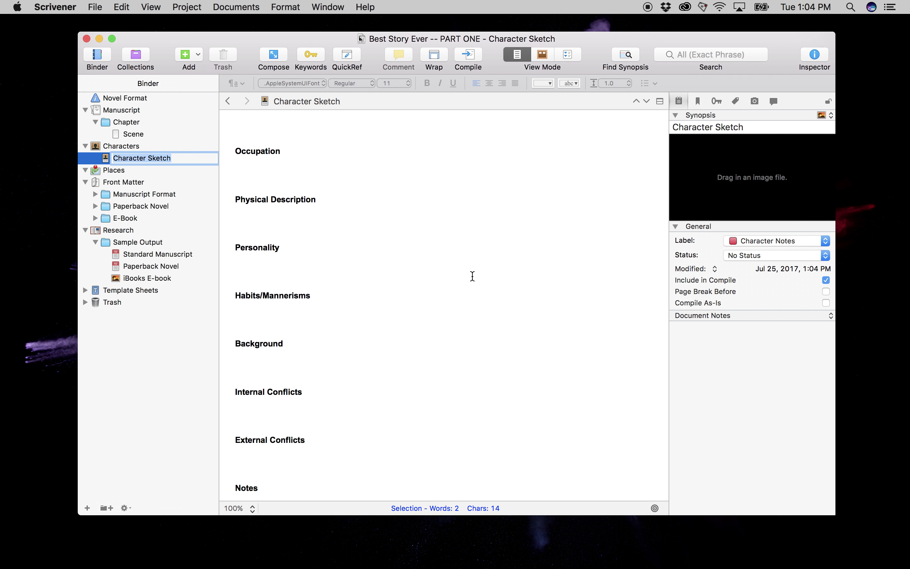
scroll(472, 276, up, 3)
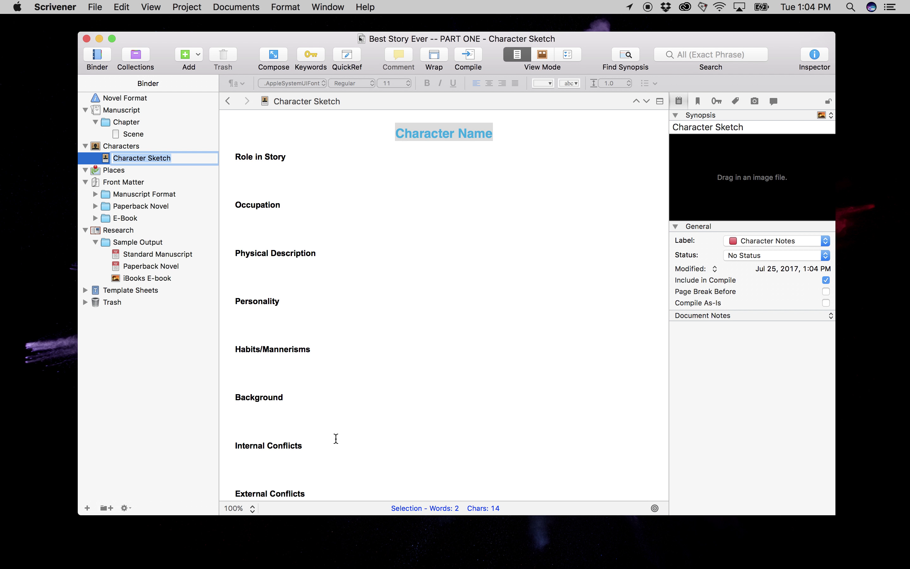
scroll(336, 429, down, 5)
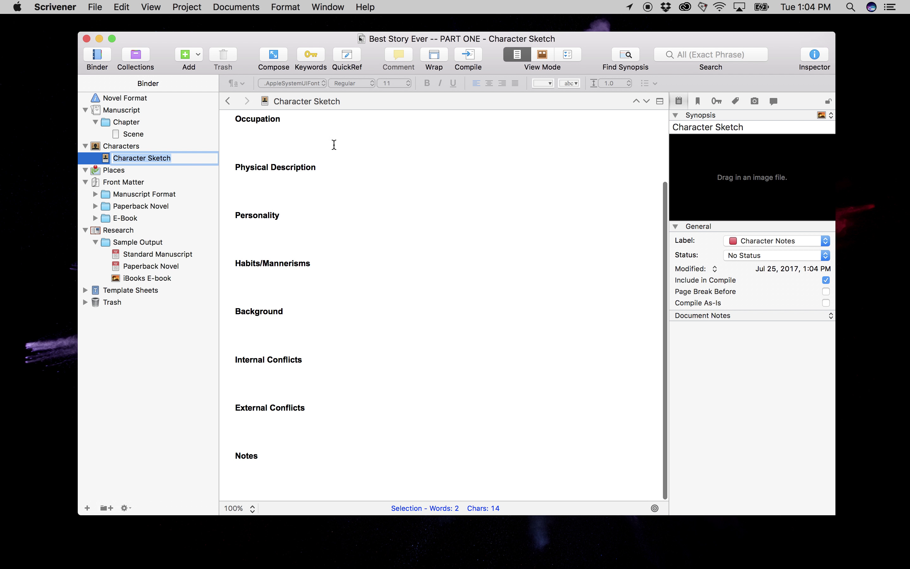
click(105, 160)
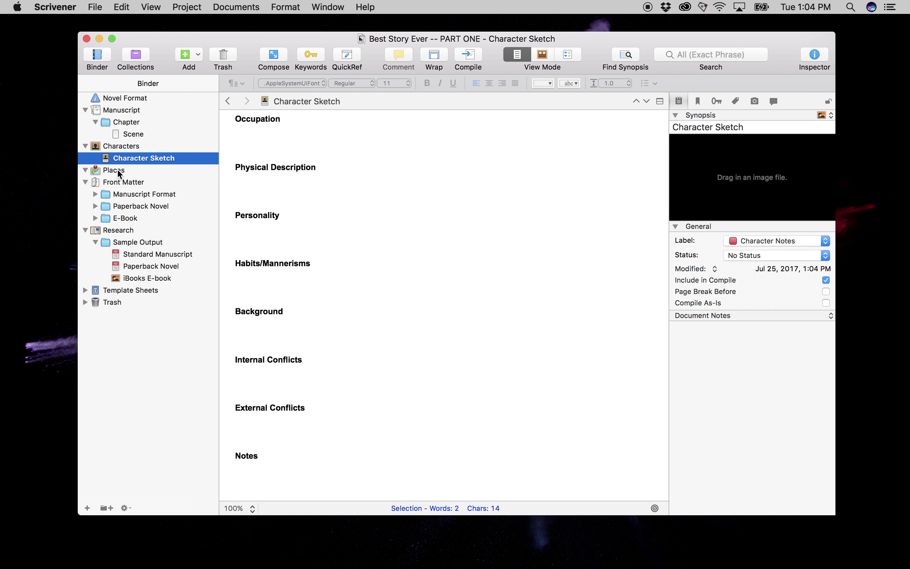
- Add a setting sketch to the Places folder and look through its headings
click(97, 171)
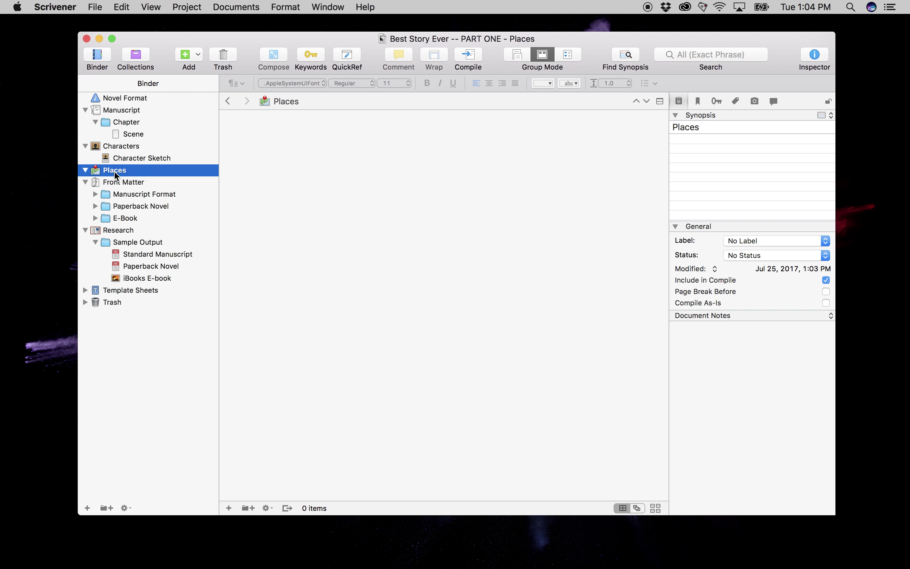
click(87, 507)
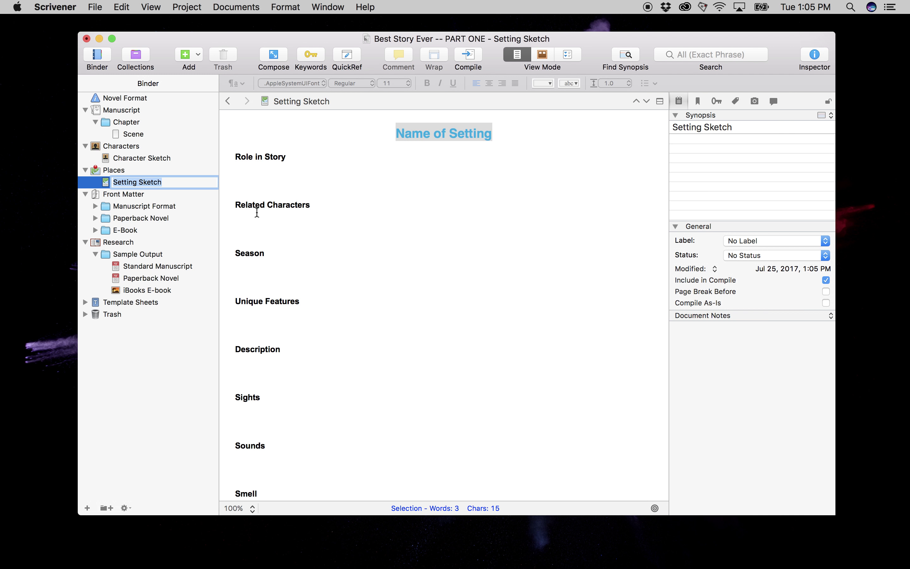
scroll(346, 259, down, 1)
scroll(346, 259, down, 3)
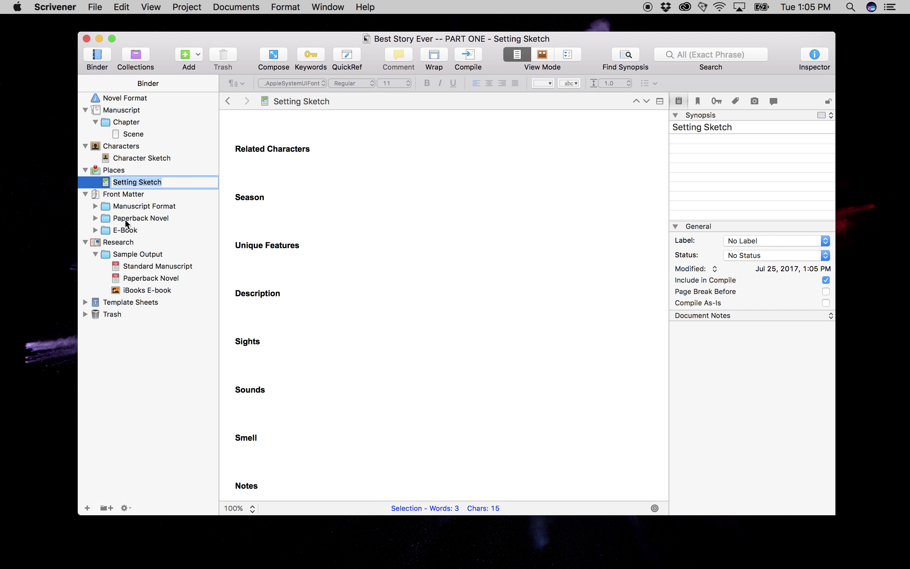
- Examine the Research folder's Sample Output and the Character Sketch in Template Sheets
click(125, 242)
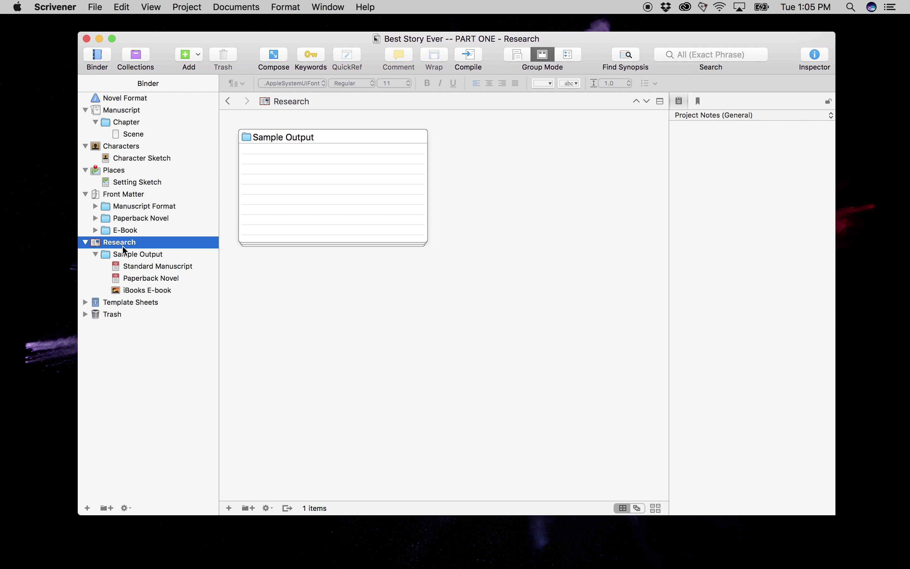
click(126, 255)
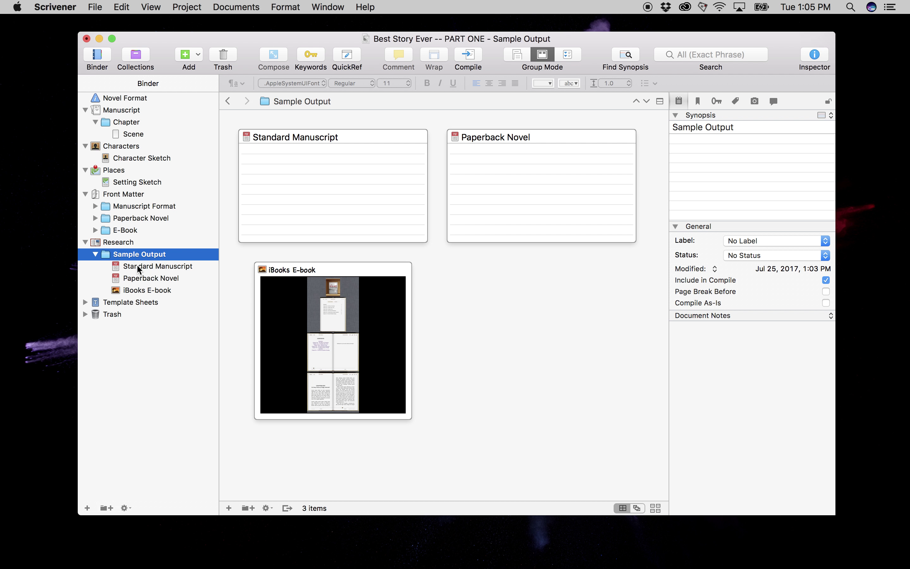
click(119, 243)
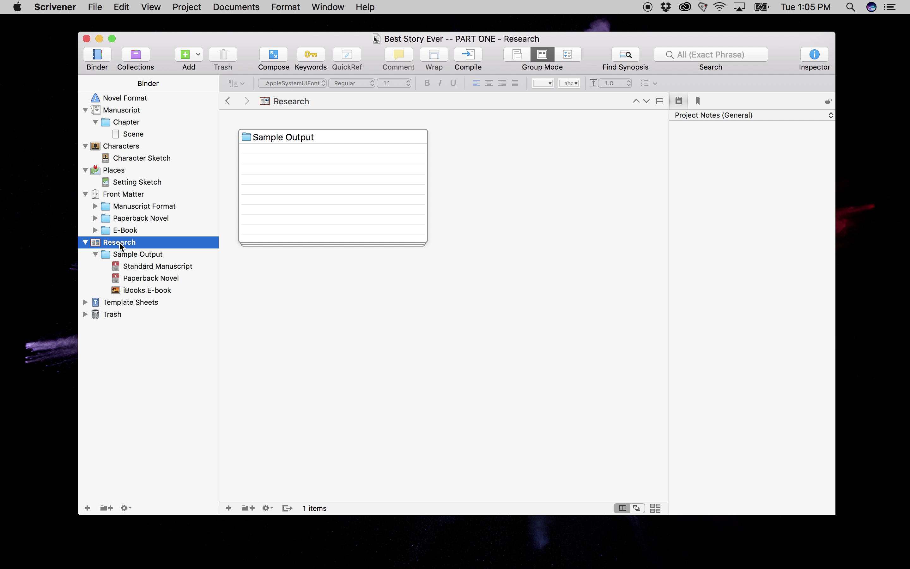
click(85, 302)
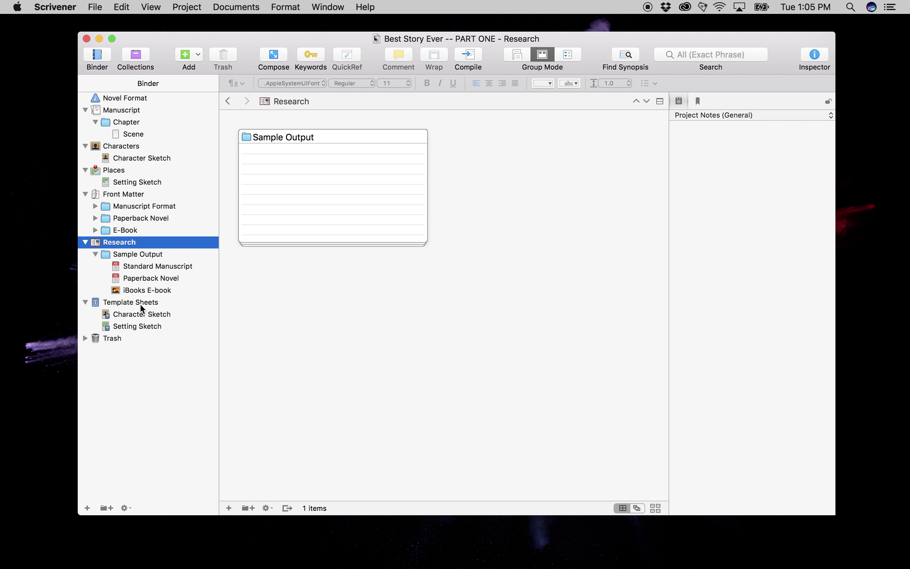
click(141, 315)
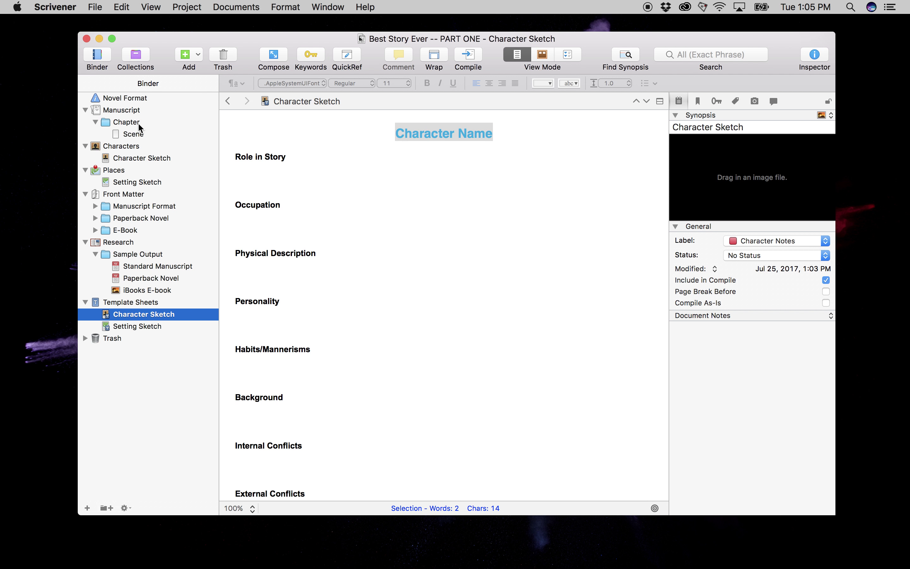
- Collapse the Characters, Places, Front Matter, Research and Template Sheets folders in the binder
click(85, 146)
click(86, 158)
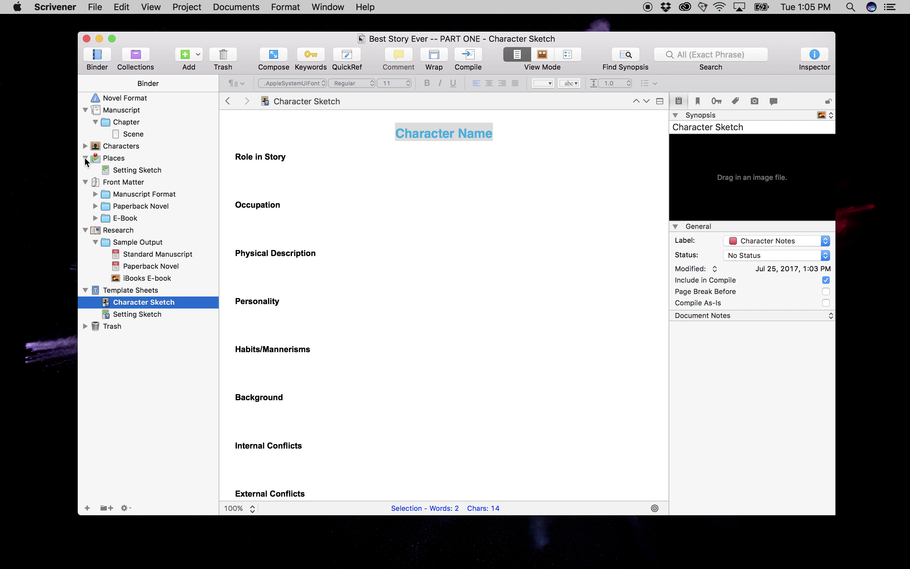
click(85, 172)
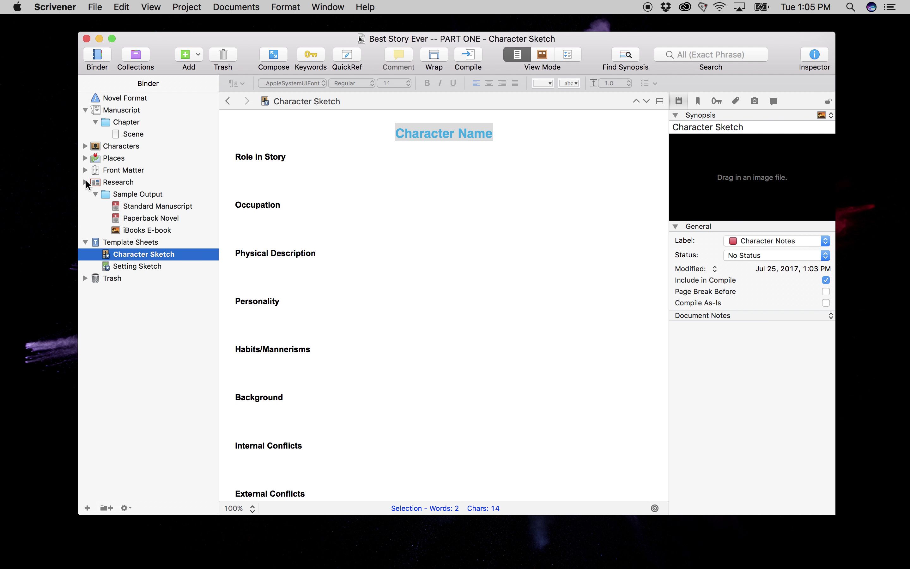
click(86, 182)
click(86, 193)
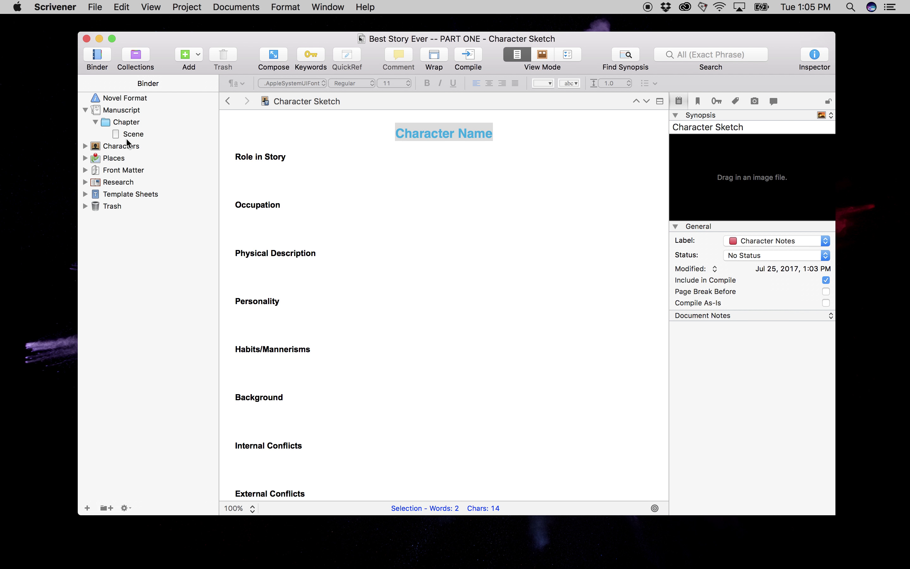
- View the Chapter folder and the whole Manuscript, comparing the composite text view with the corkboard view
click(118, 123)
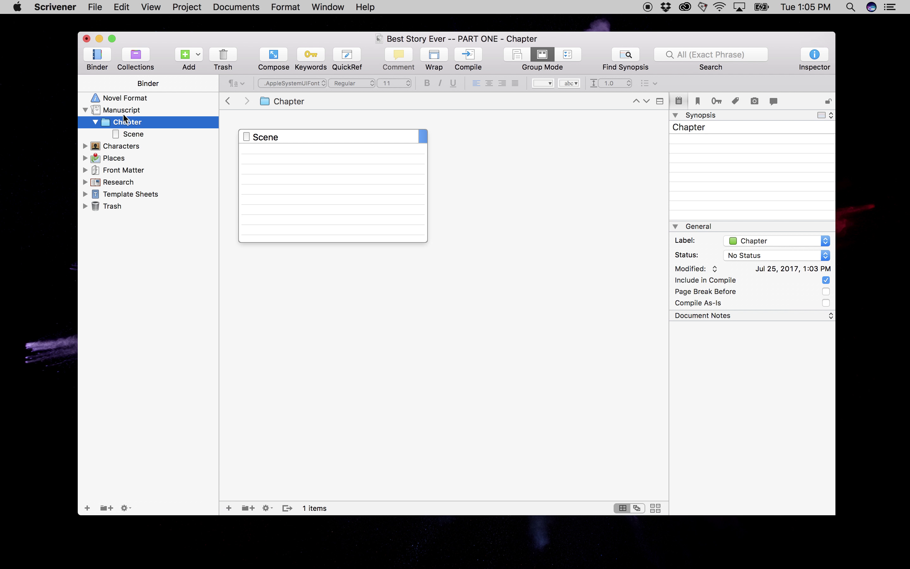
click(122, 110)
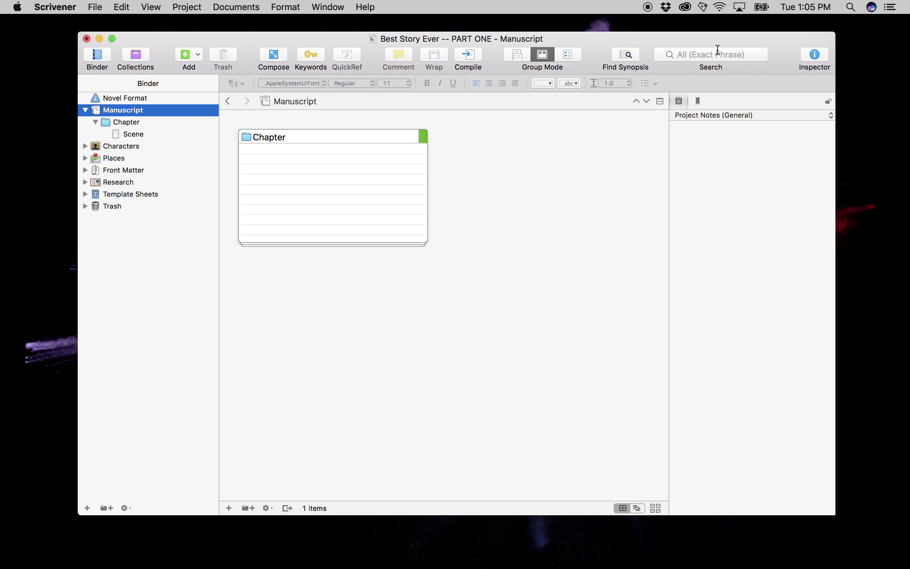
click(517, 57)
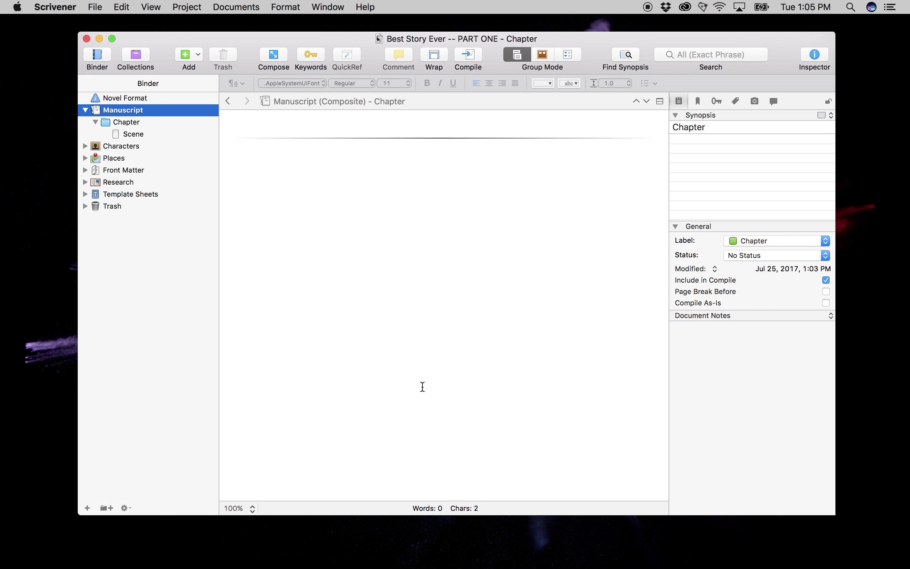
click(542, 55)
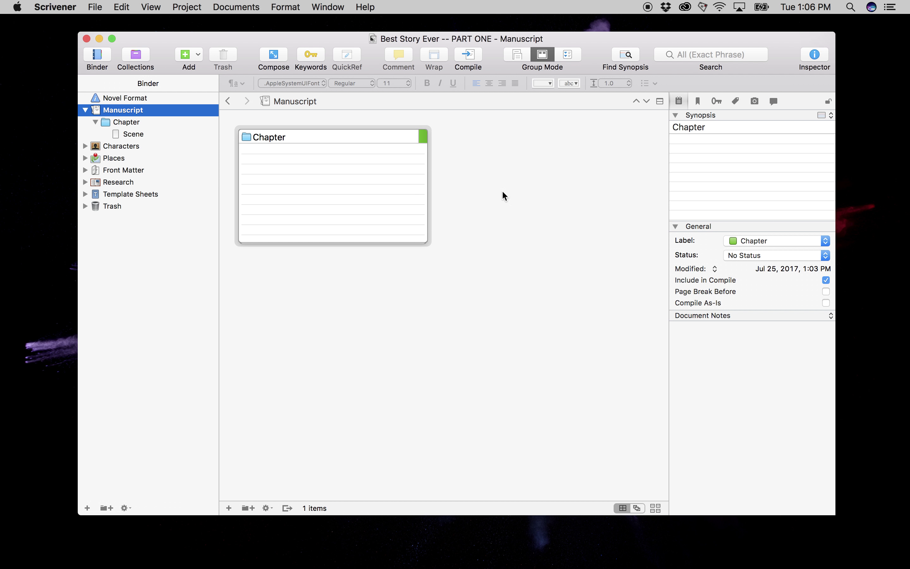
- Write the Chapter folder's synopsis: "Introductions. Jane is grocery shopping, reaches for the juices melon, her hand grazes Jack's. Story begins."
click(726, 140)
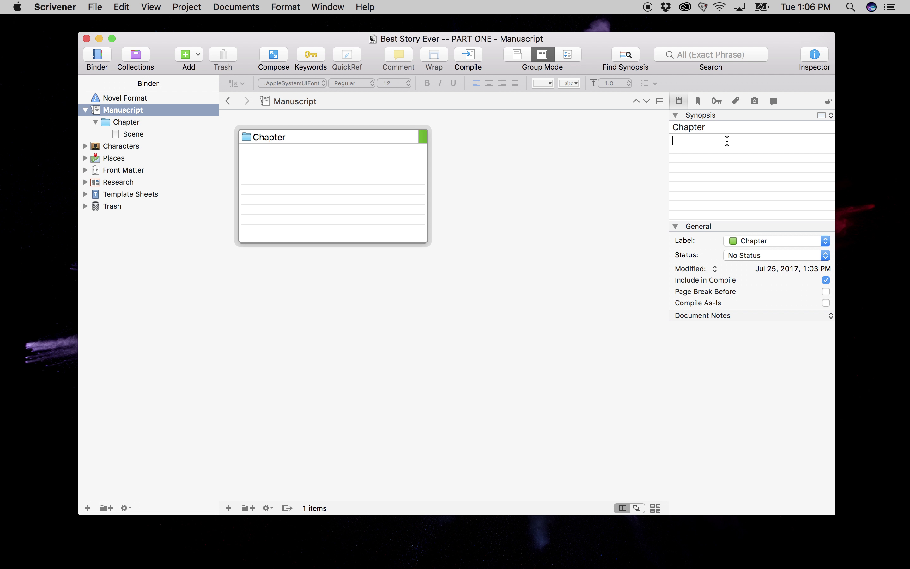
text(introductions. )
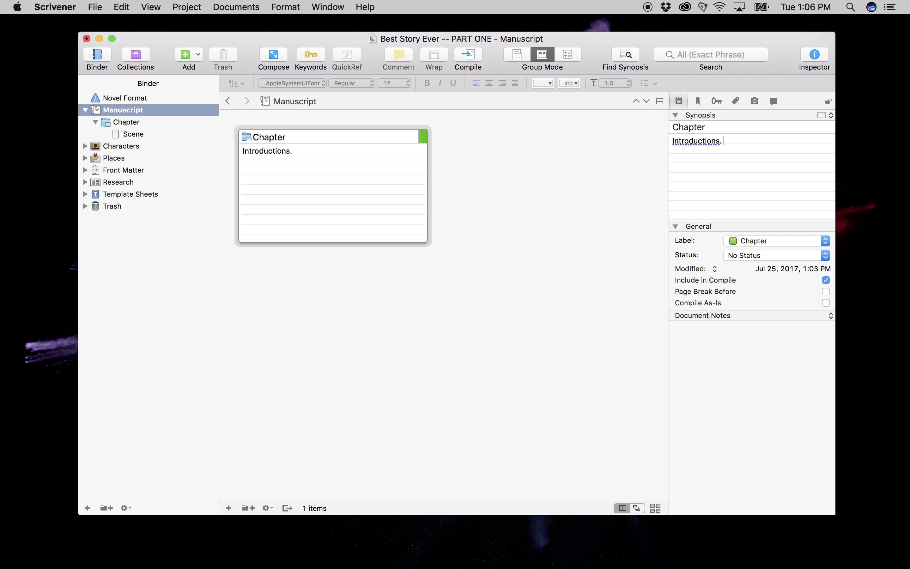
text(Jane)
text(is grocery shop)
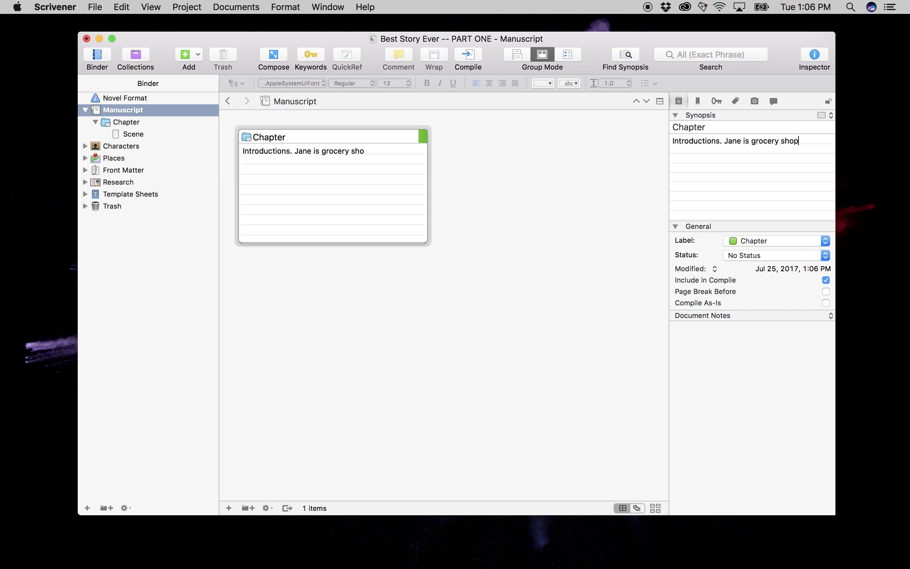
text(ping, reaches for )
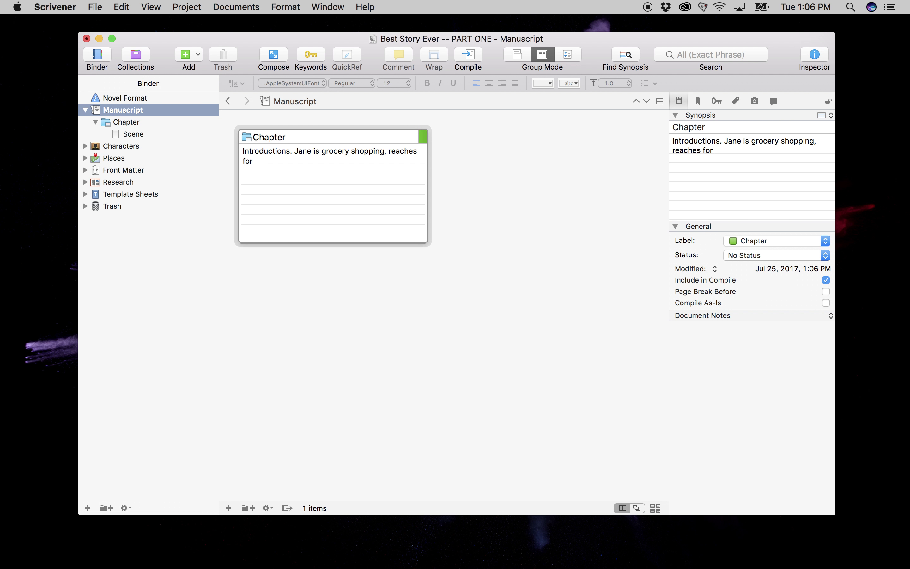
text(the juicest)
key(BackSpace)
text(melon, he)
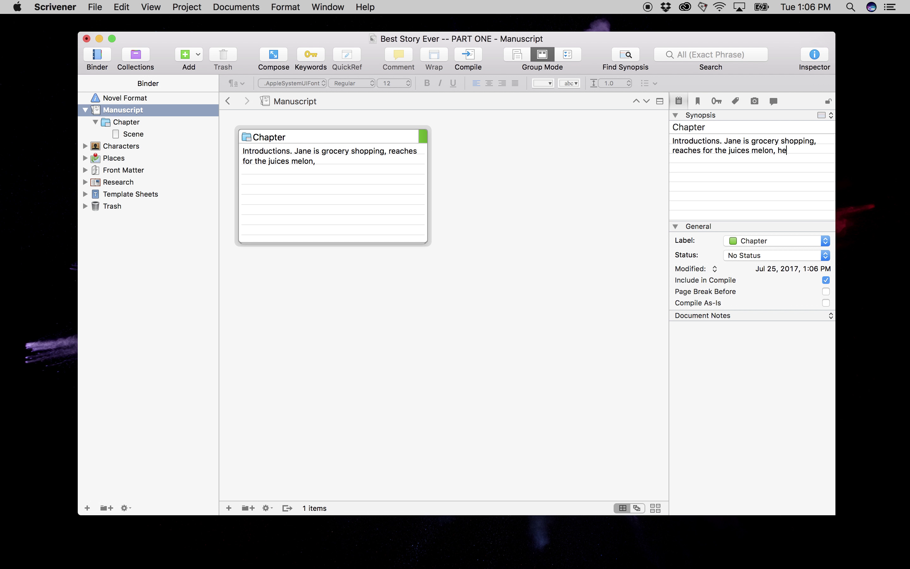
text(r hand grazes Jack)
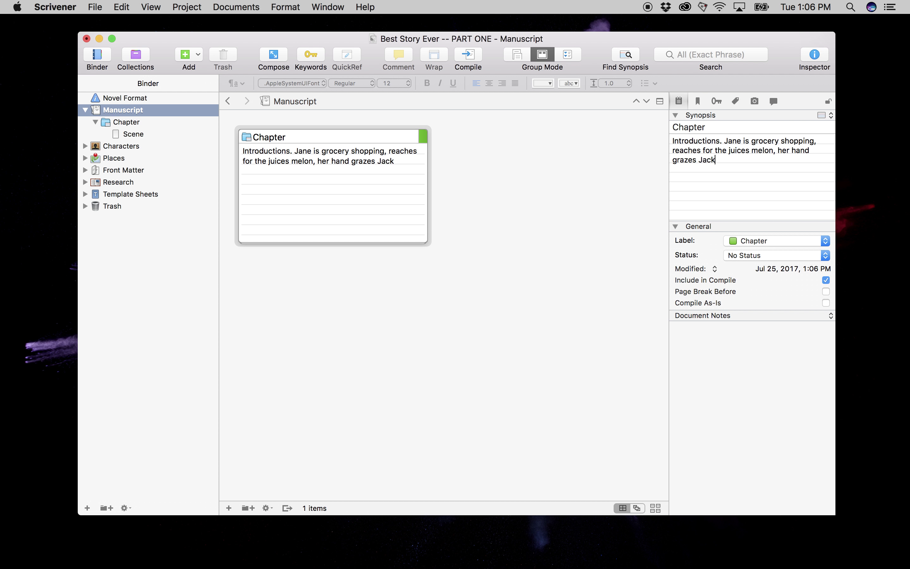
text('s. Story begins.)
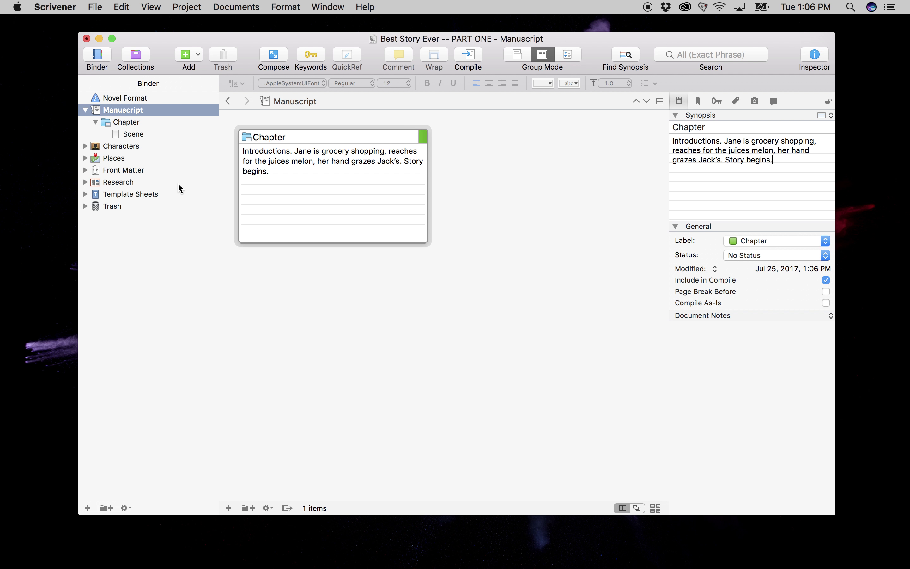
- Compare the Manuscript's Chapter card and synopsis with the Scene card inside the Chapter folder
click(130, 123)
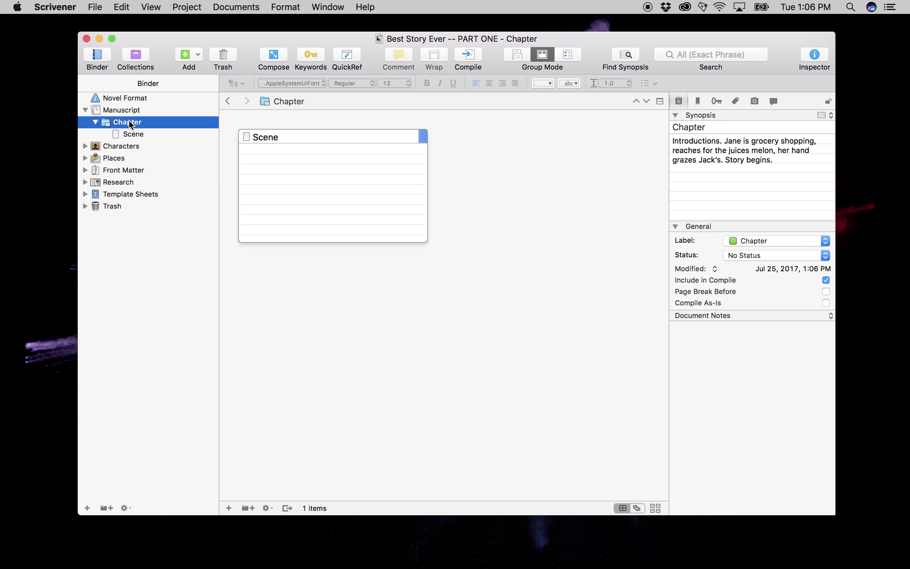
click(128, 110)
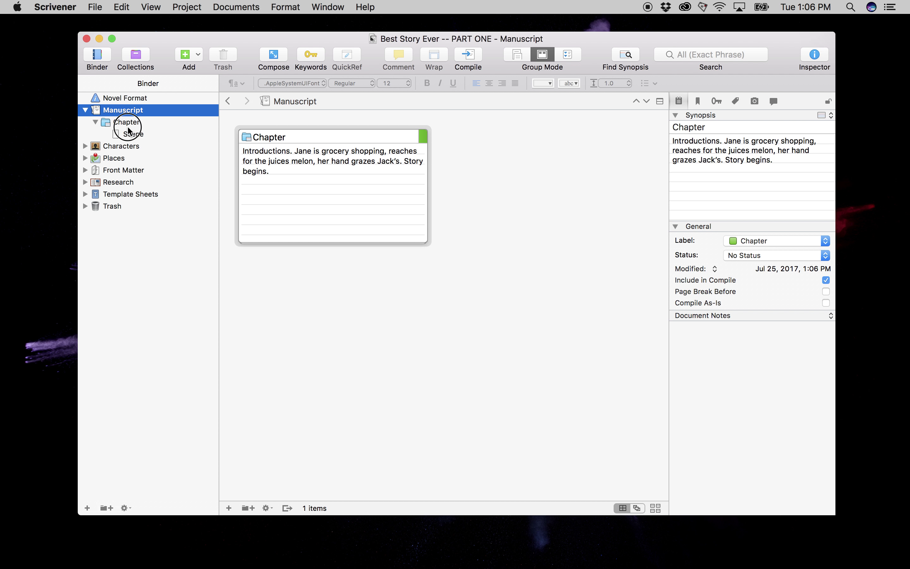
click(128, 124)
click(772, 148)
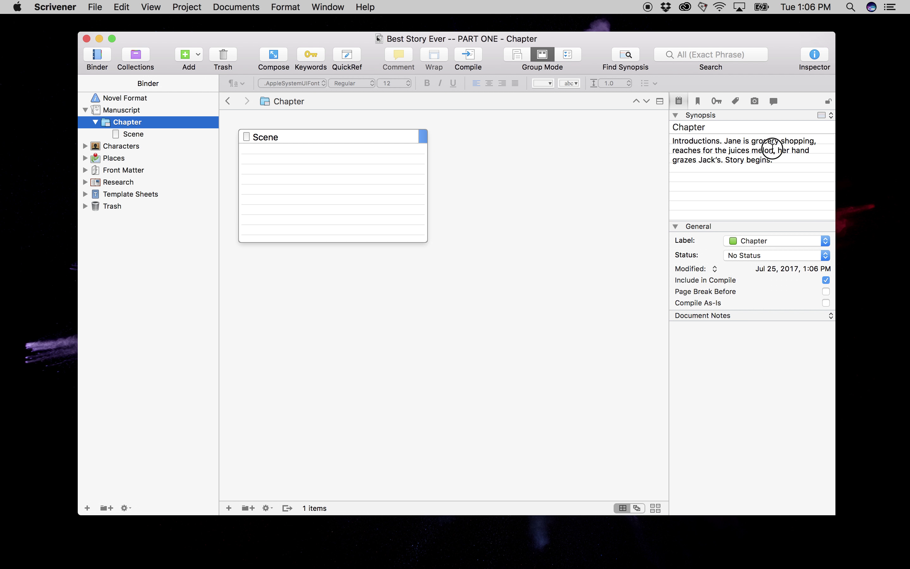
click(286, 176)
click(128, 111)
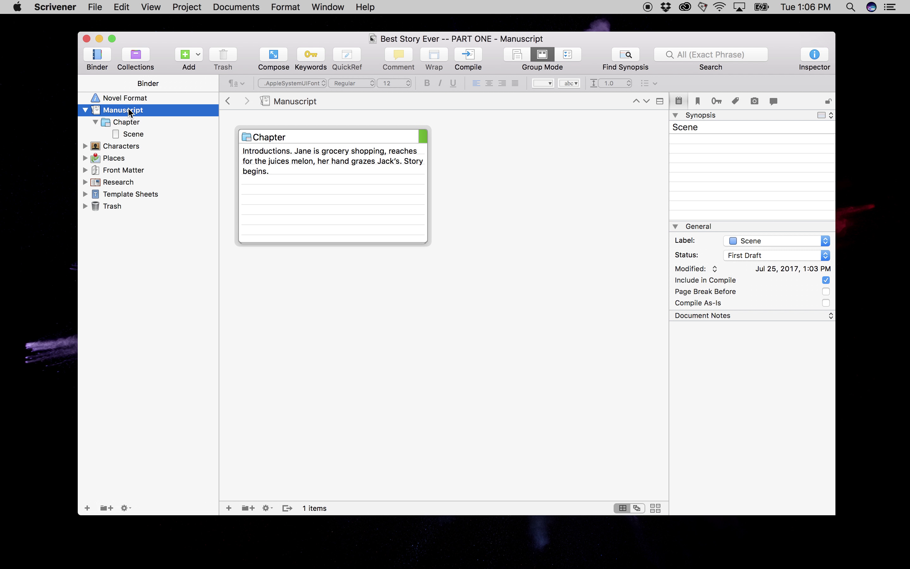
click(332, 142)
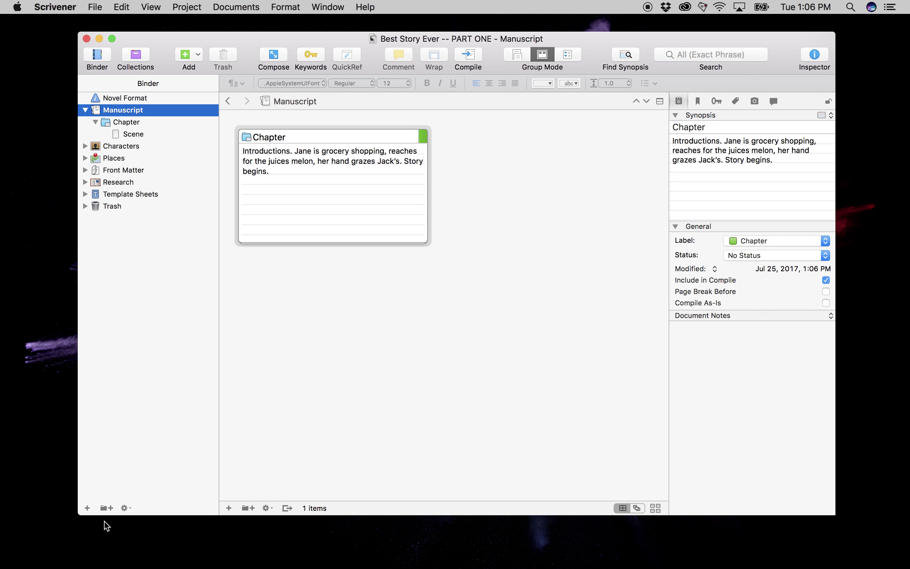
- Add a new folder named Chapter 2 to the Manuscript after the existing chapter
click(106, 508)
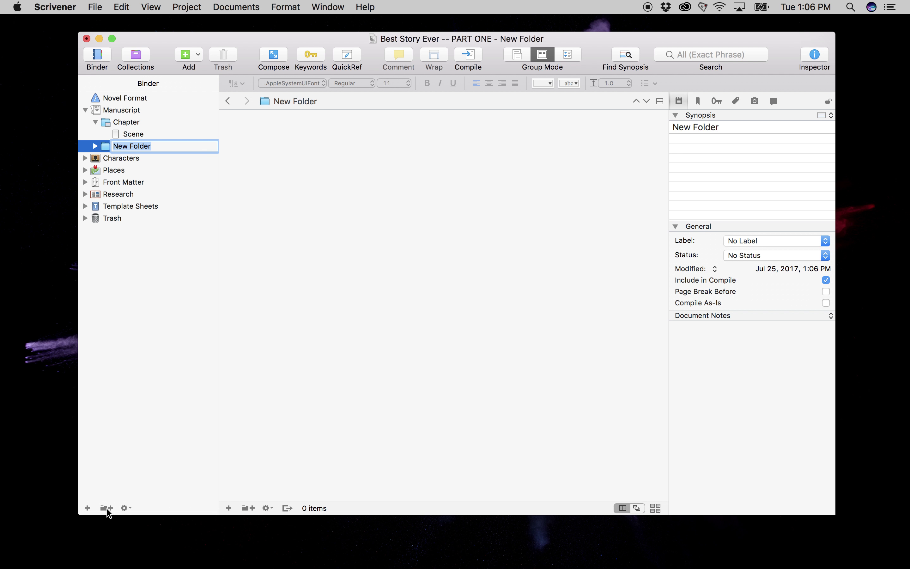
text(Chapter )
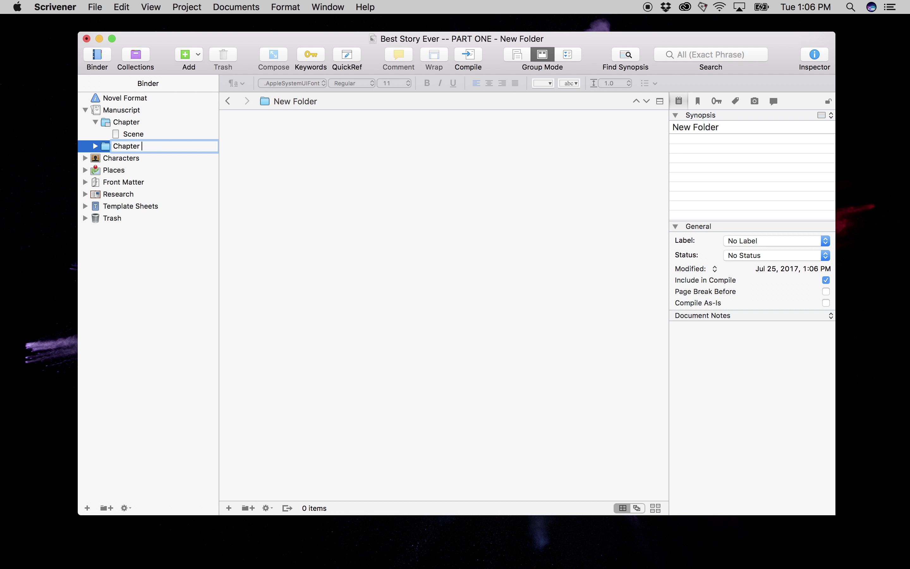
text(2)
key(Return)
- Rename the first chapter folder as Chapter 1 and show the Manuscript's chapter cards
click(132, 127)
click(148, 124)
text(1)
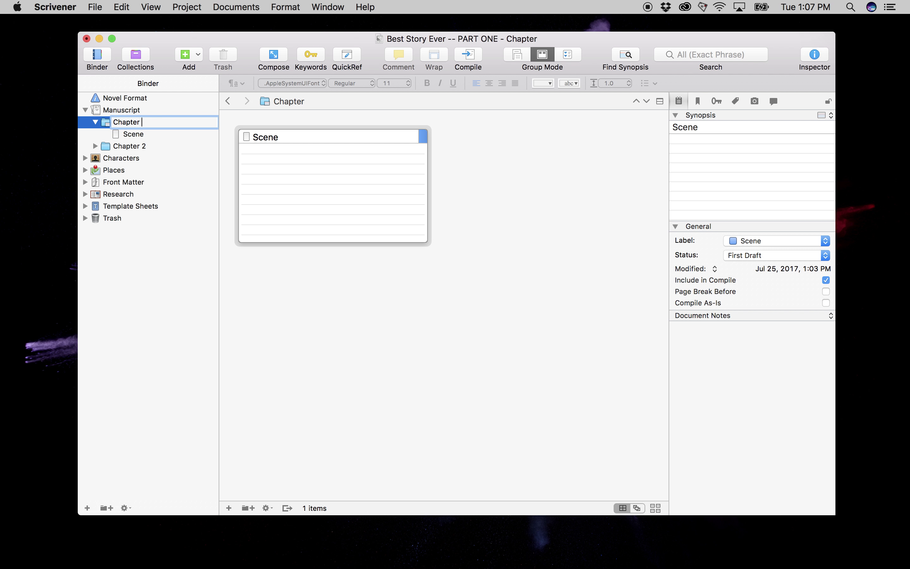
key(Return)
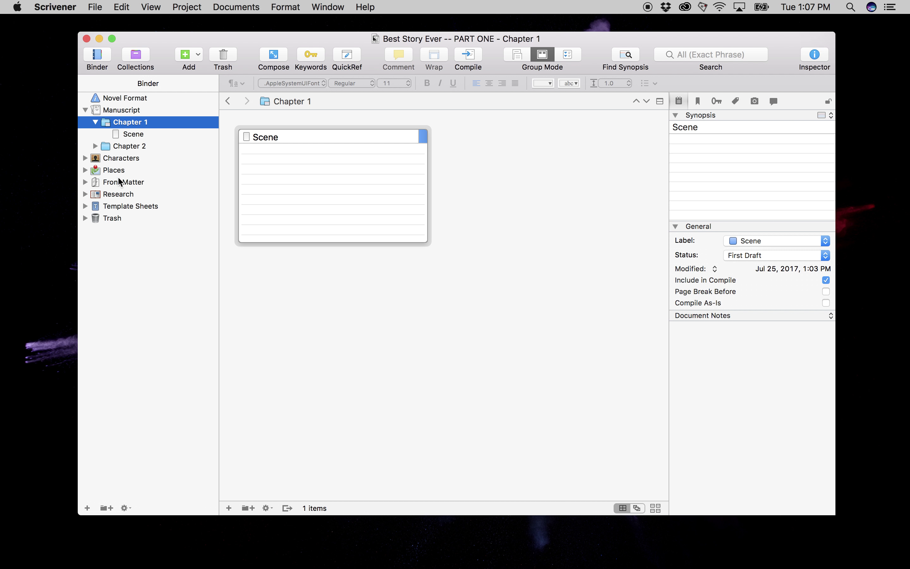
click(116, 109)
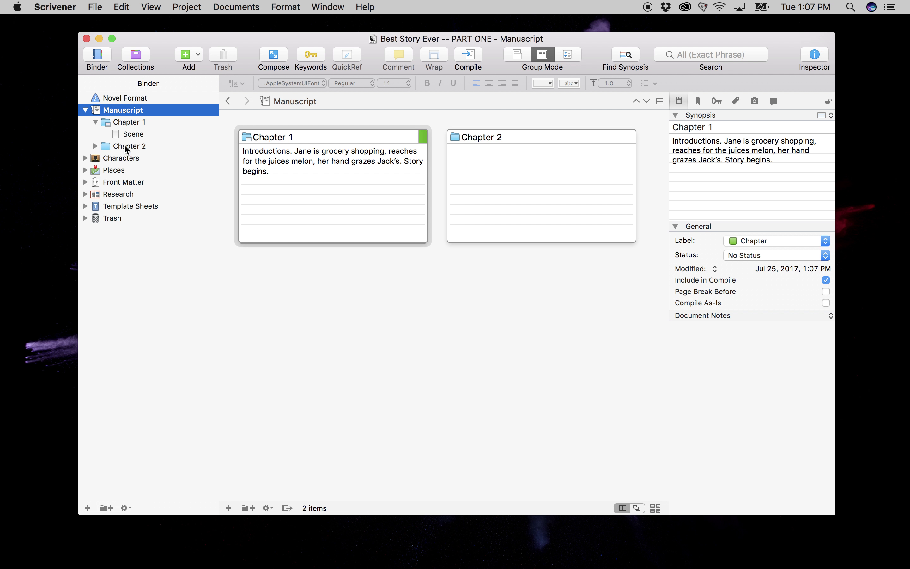
- Retitle the Scene document in Chapter 1 as "Jane intro" through its synopsis card
click(133, 135)
key(Up)
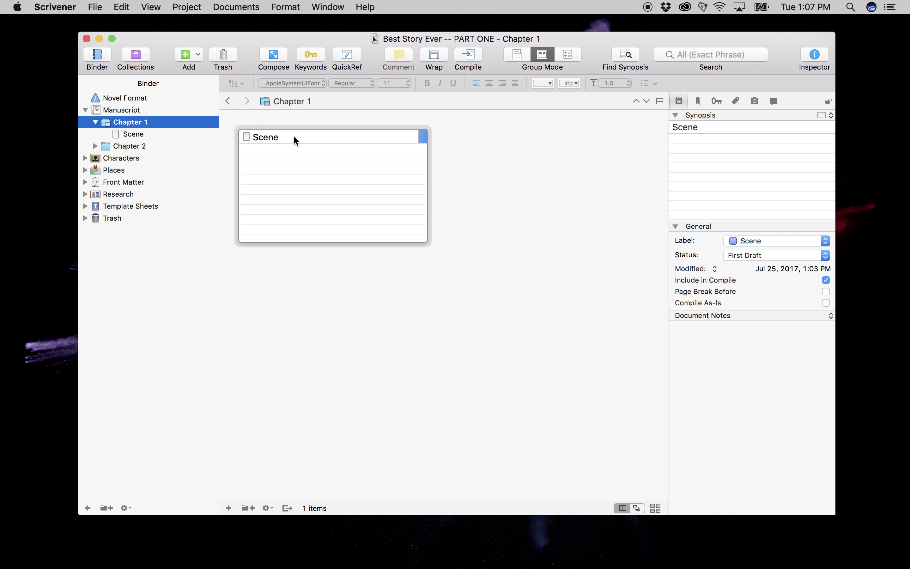
click(716, 128)
key(BackSpace)
key(BackSpace)
key(BackSpace)
key(BackSpace)
key(BackSpace)
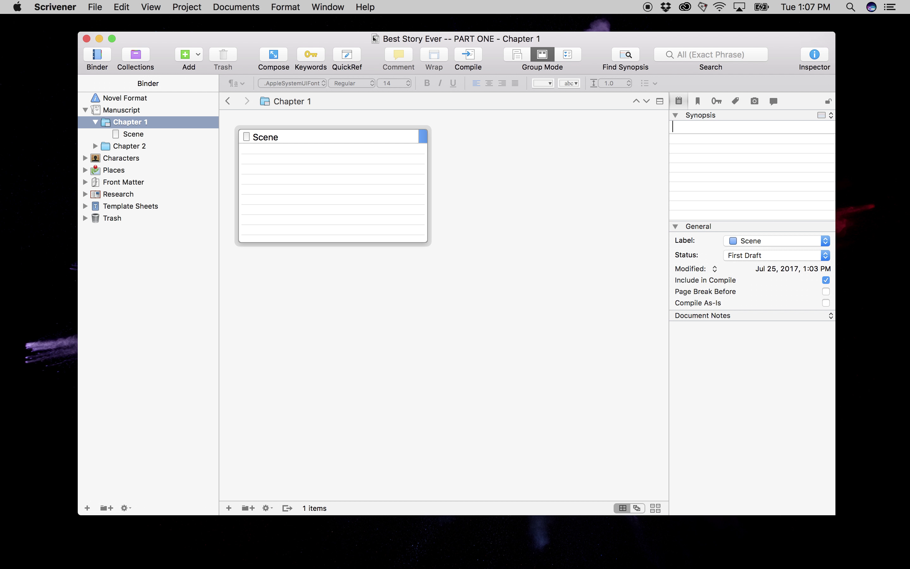
text(Jane intro)
key(Return)
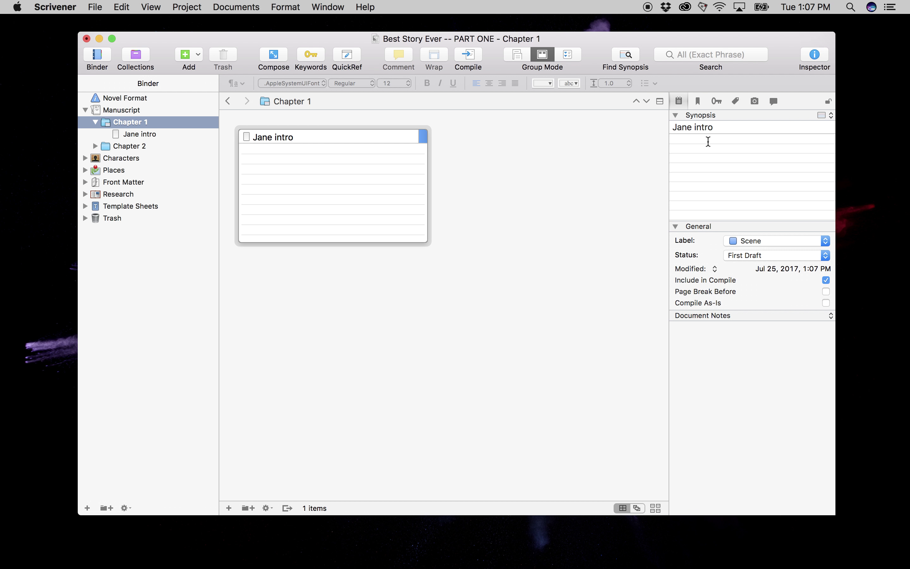
- Write the Jane intro scene's synopsis: "Librarian. Loves melons. Looking for love."
text(Librarian. Lopve)
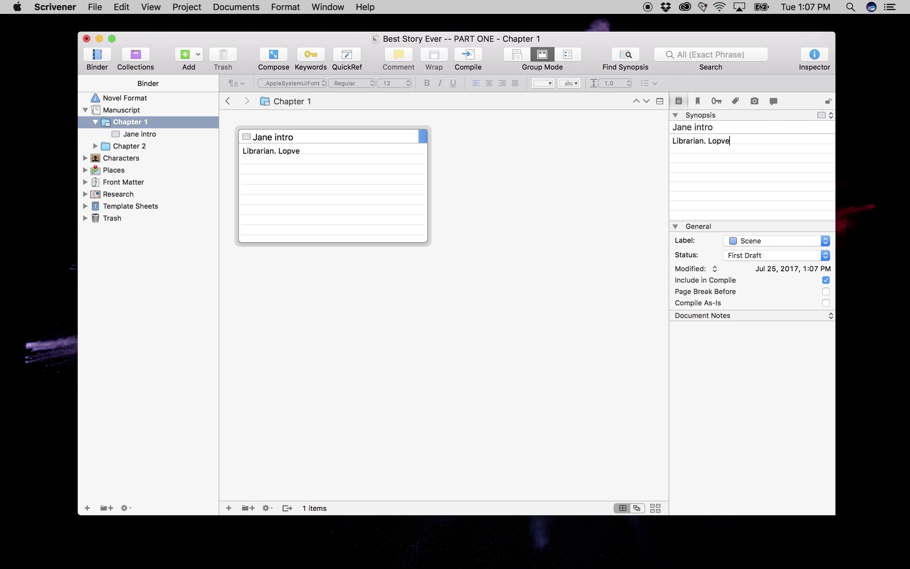
key(BackSpace)
key(BackSpace)
key(BackSpace)
text(ves melons. Looking for love.)
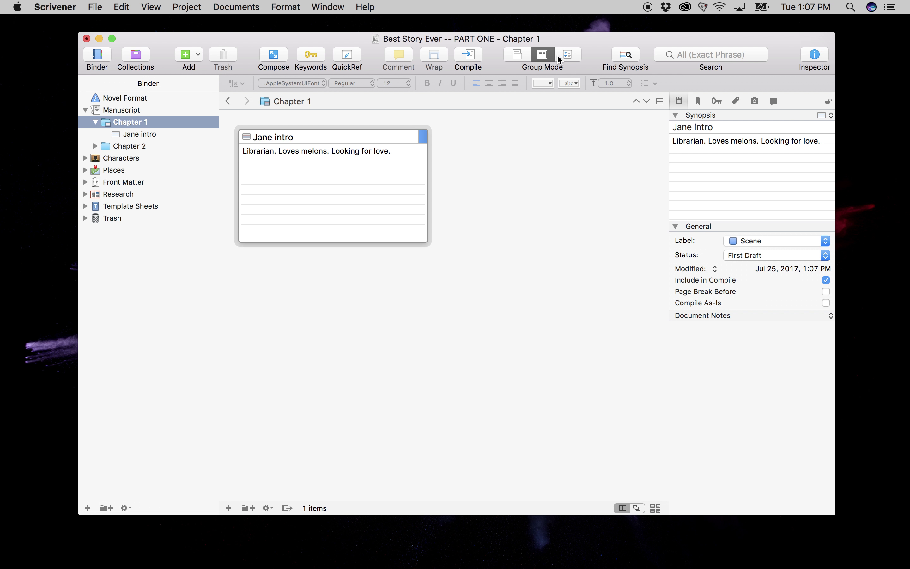
- Add a new text document named "Jack's intro" below Jane intro in Chapter 1
click(148, 133)
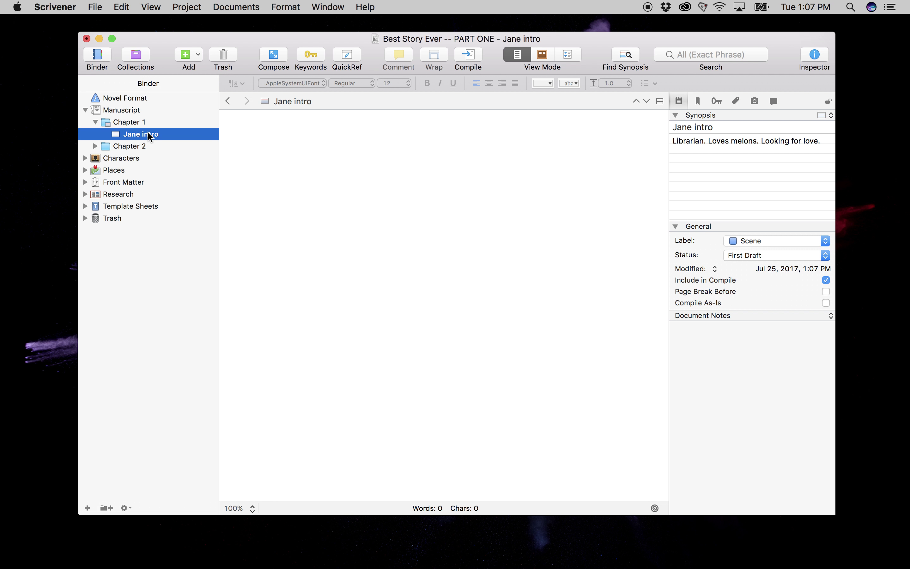
click(87, 508)
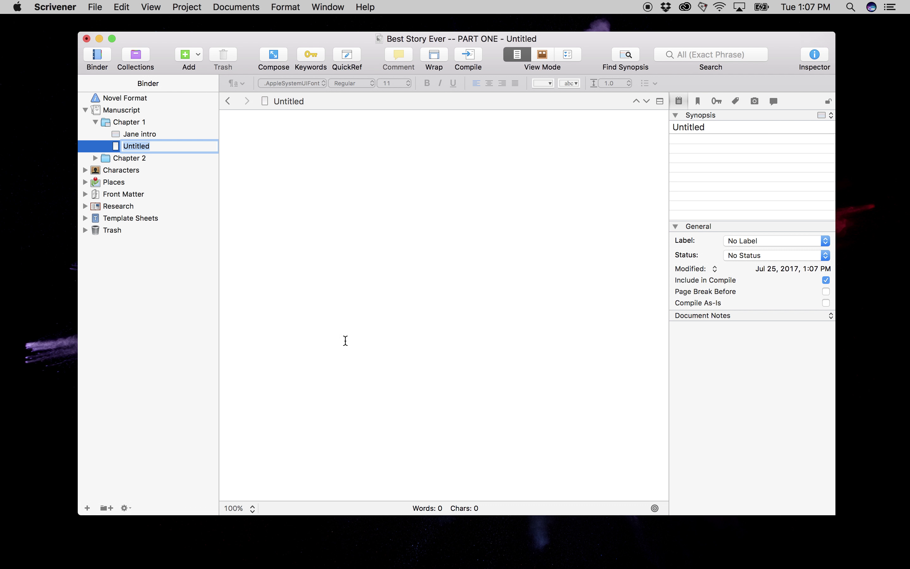
text(Jack's intro)
- Write the Jack's intro scene's synopsis: "Lumberjack. Really into tress. And melons."
click(694, 142)
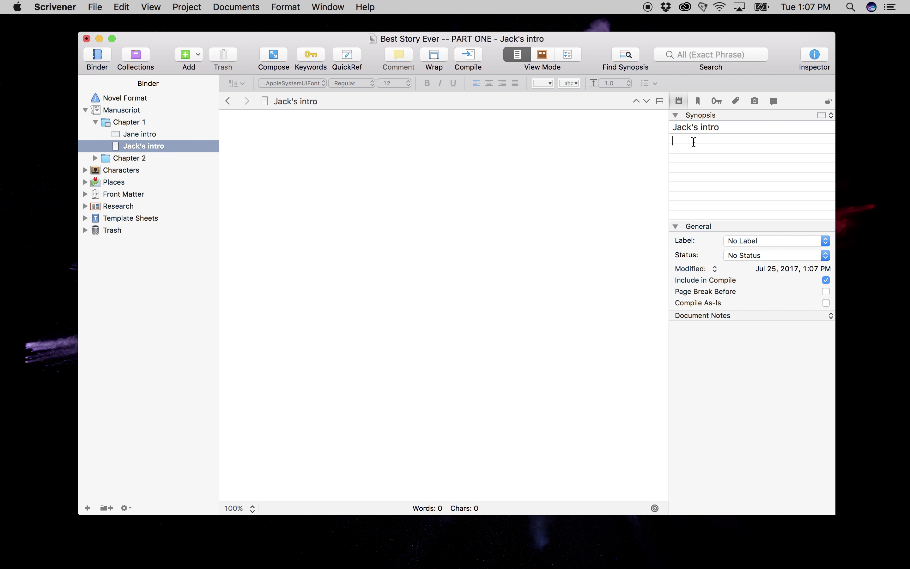
text(Lumberjack)
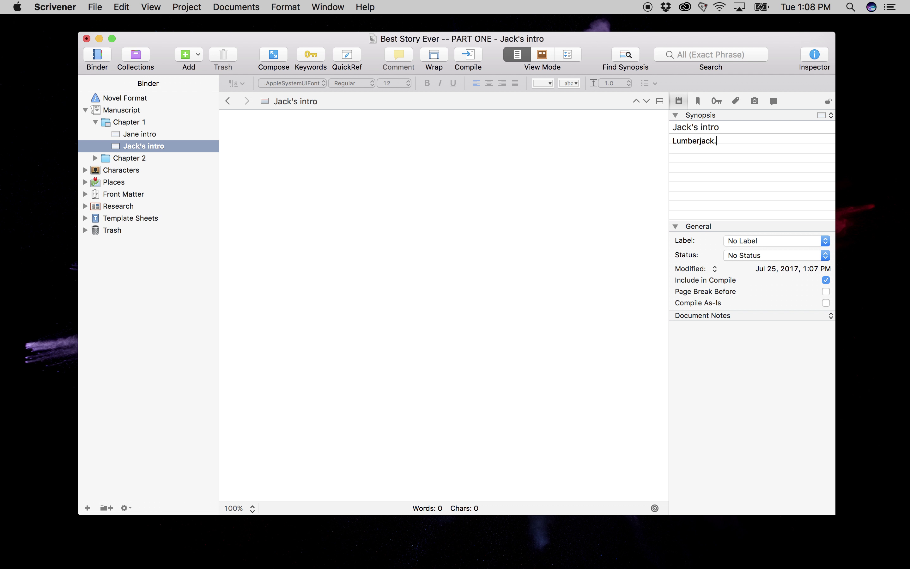
text(. Really into tress. And melons.)
click(713, 364)
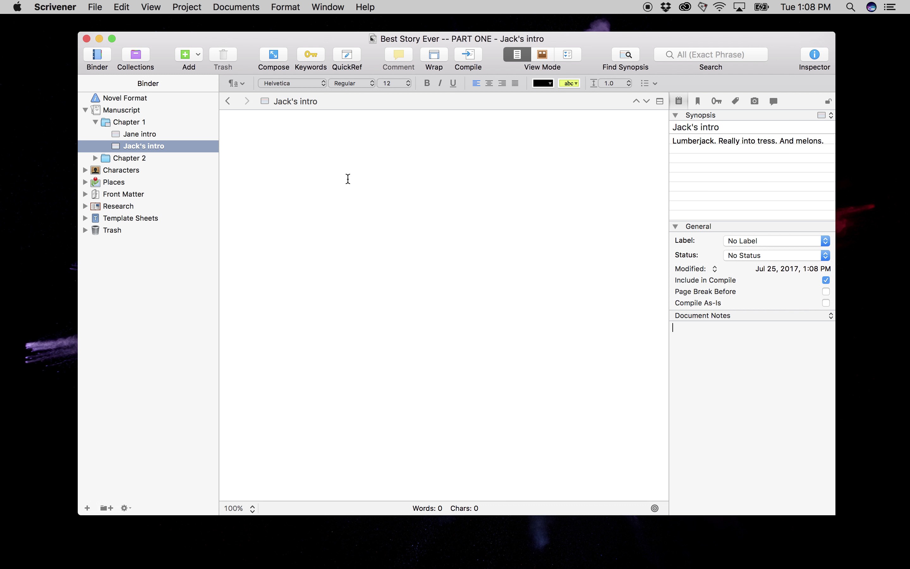
- Change the Jane intro document's binder icon to the purple flag
click(146, 134)
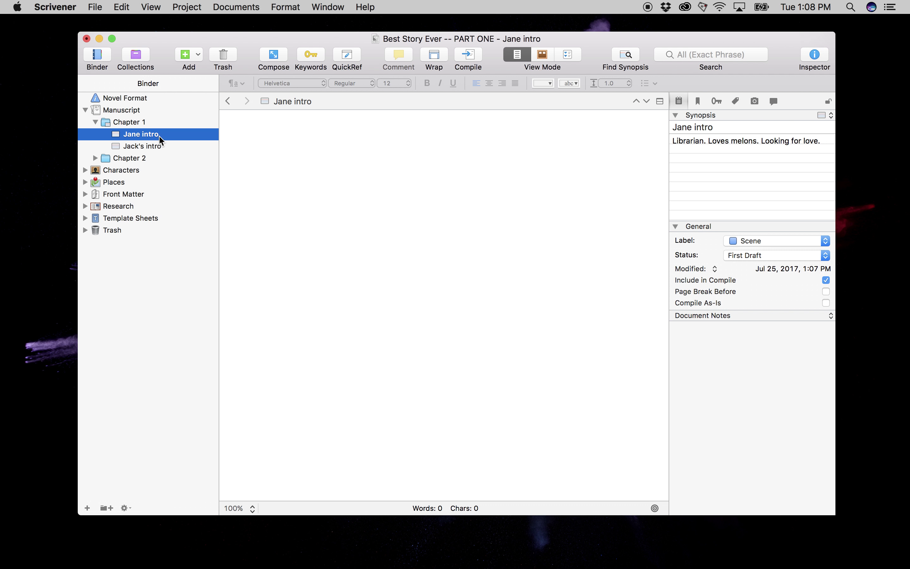
right_click(135, 134)
mouse_move(209, 330)
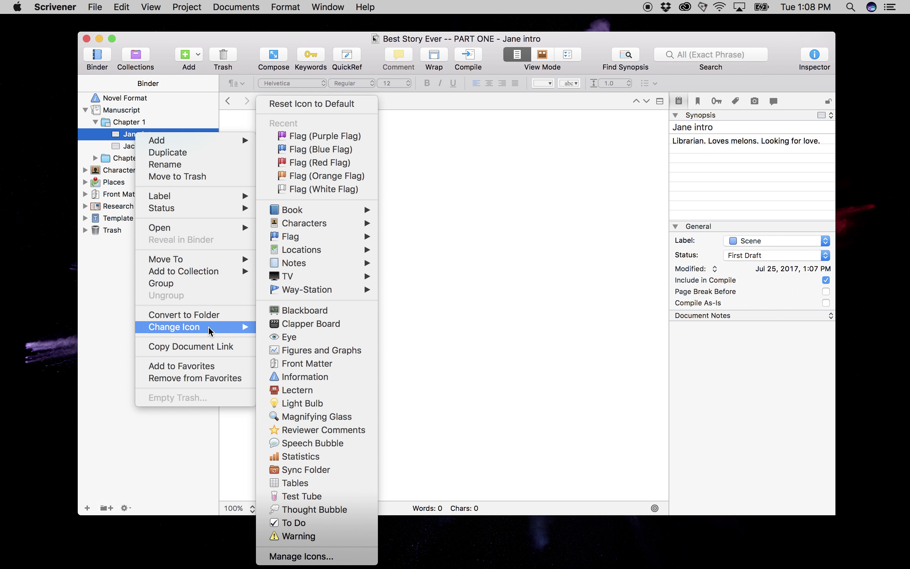
click(313, 137)
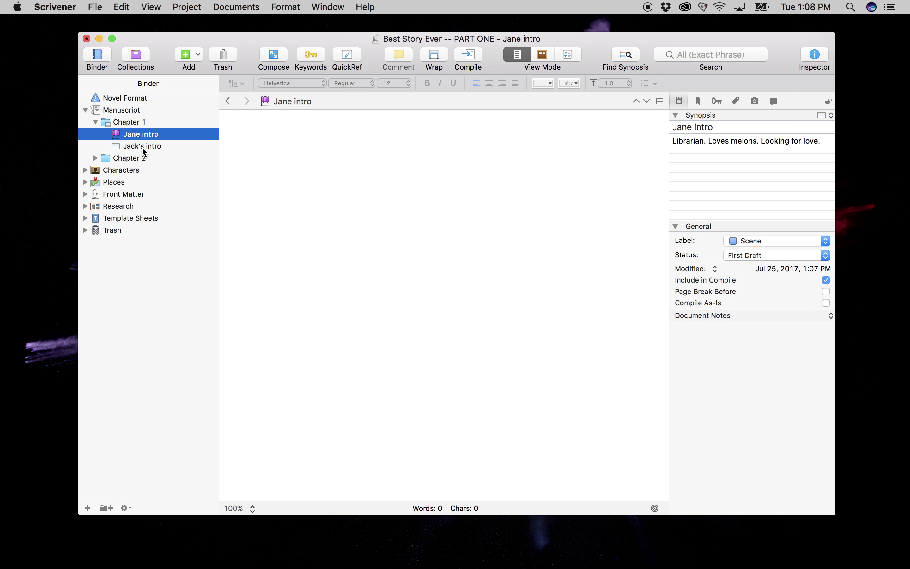
- Change the Jack's intro document's binder icon to the blue flag
right_click(143, 150)
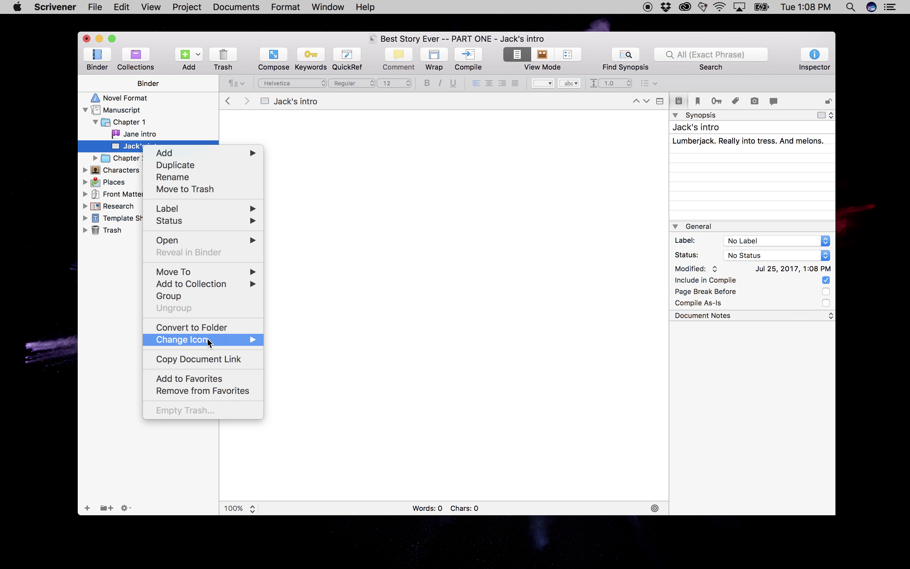
mouse_move(216, 343)
click(319, 150)
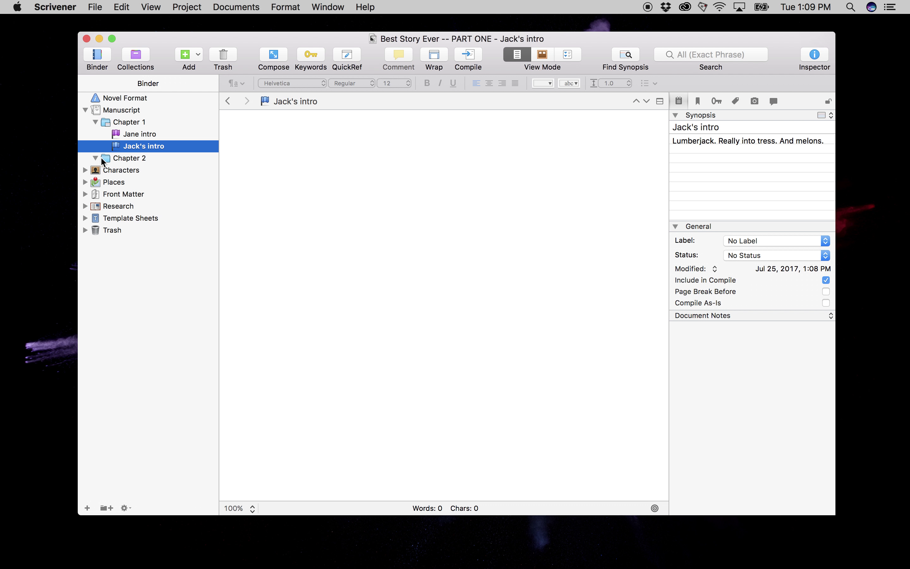
- Add a new text document named "scene" inside the Chapter 2 folder
click(119, 158)
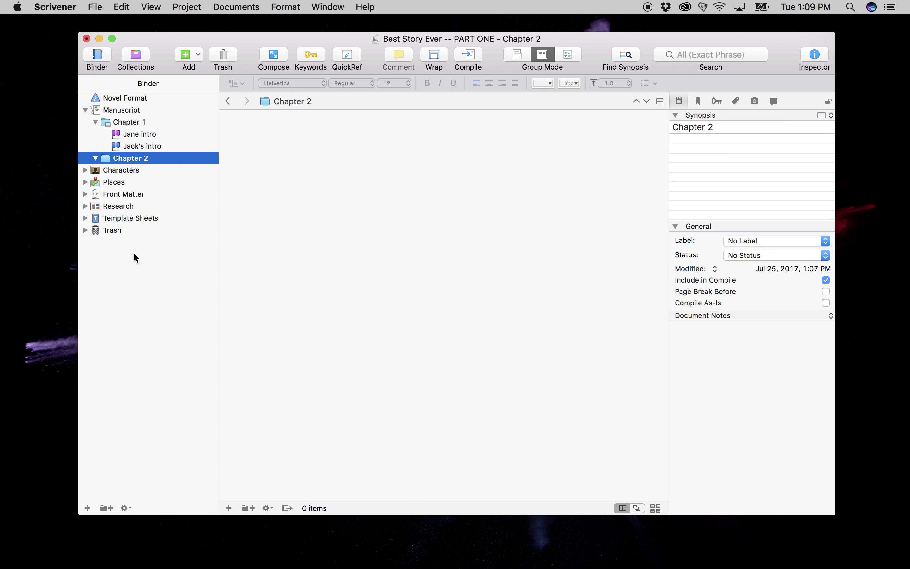
click(88, 507)
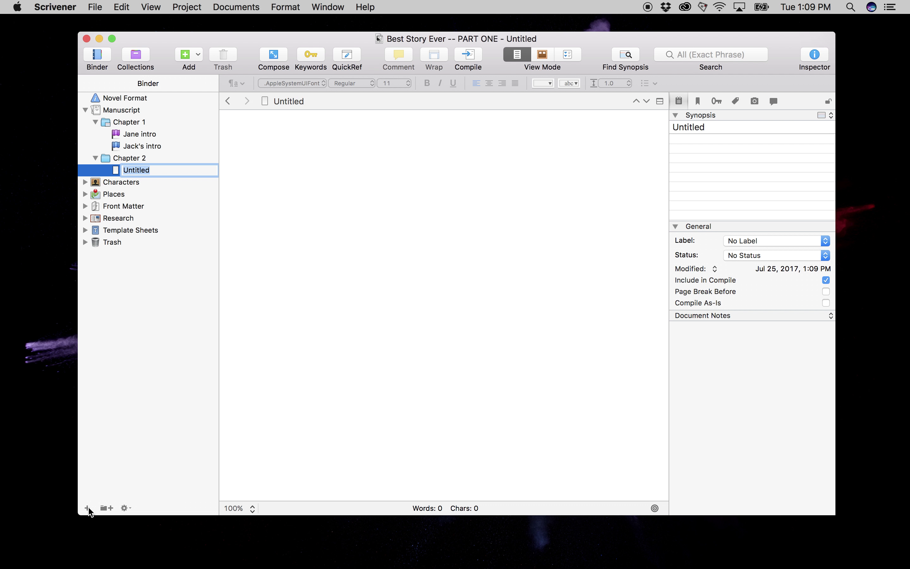
text(scene)
key(Return)
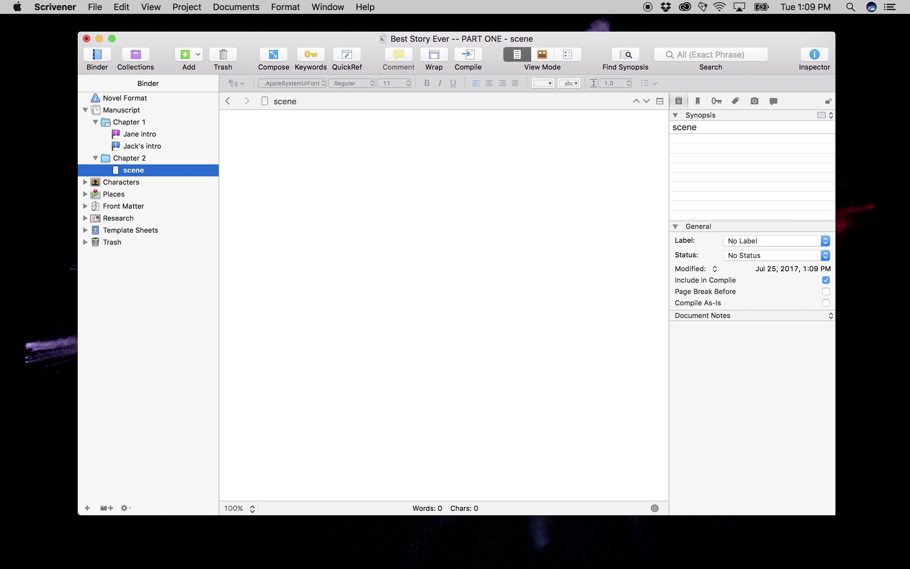
- Add a second text document named "scene" inside the Chapter 2 folder
click(87, 508)
text(scene)
key(Return)
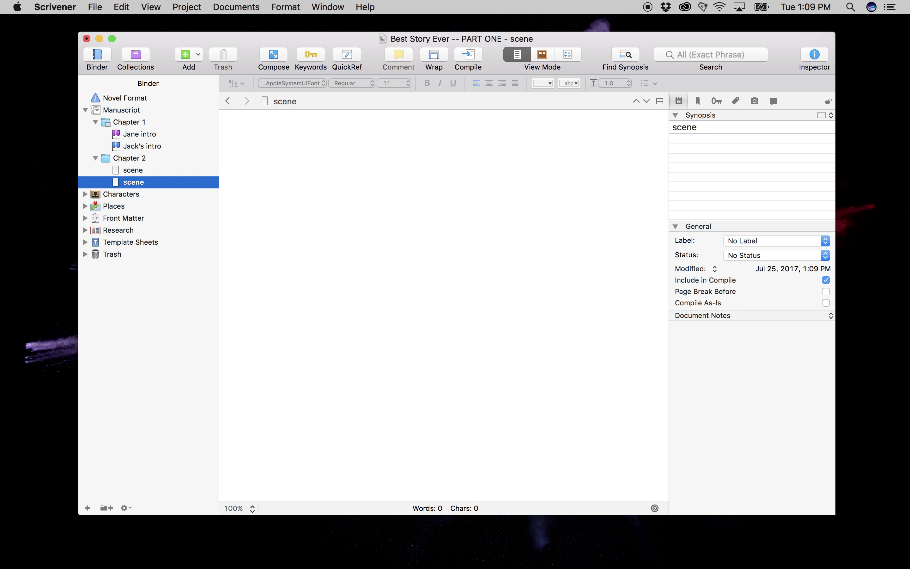
click(134, 170)
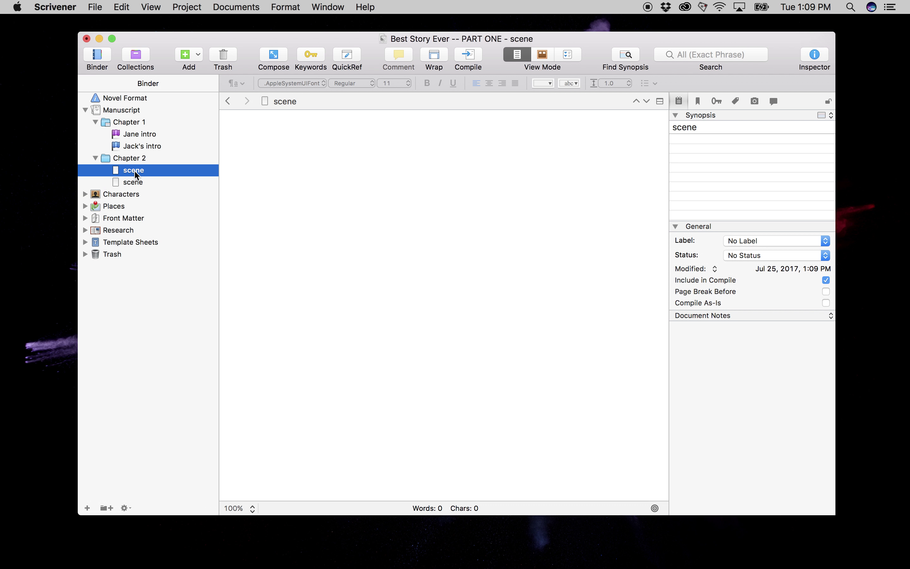
- Show the whole Manuscript as one continuous composite text, and open the Jane intro scene for writing
click(137, 112)
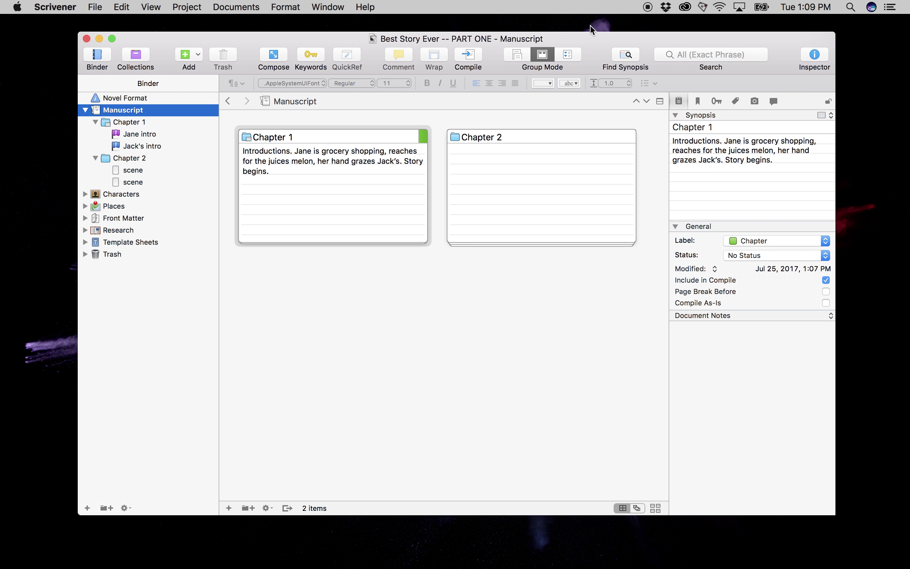
click(527, 53)
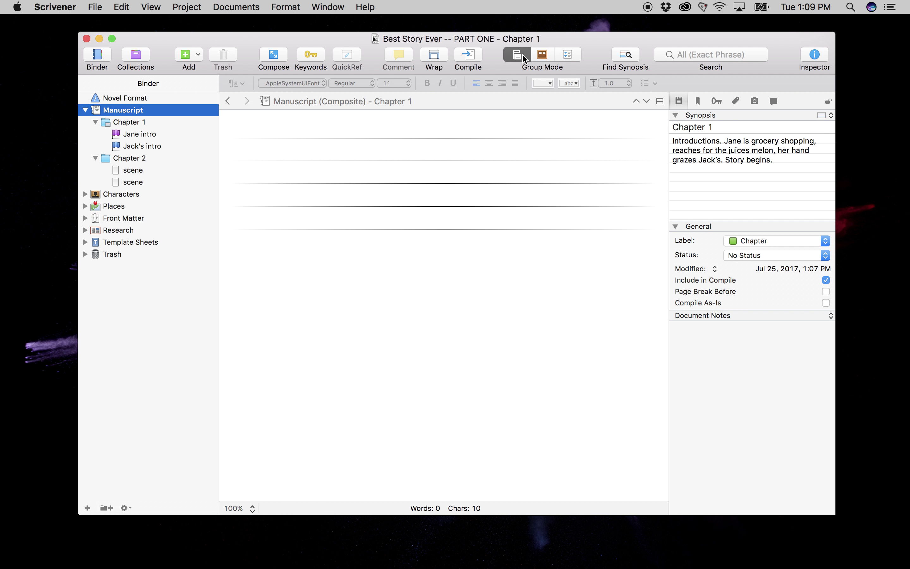
click(143, 134)
click(394, 146)
text(scene)
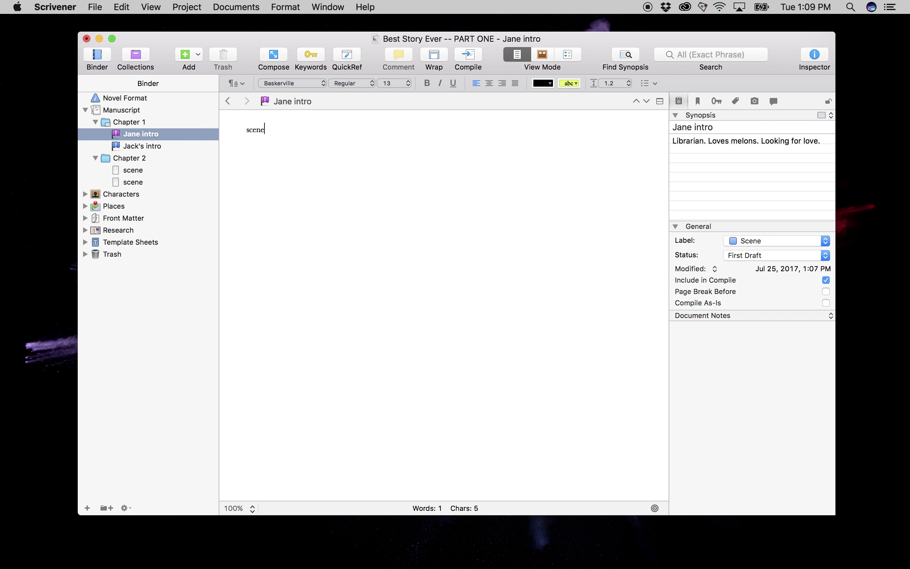
text( one)
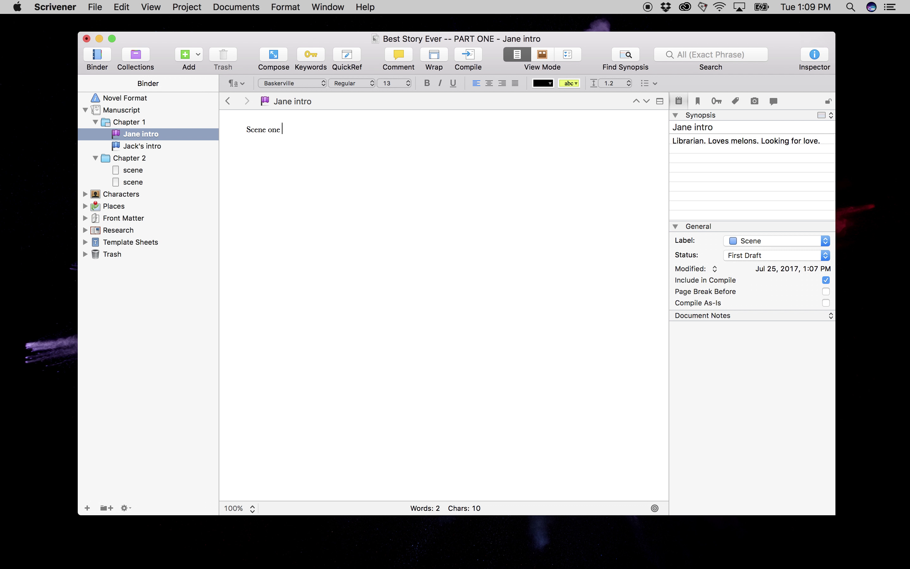
key(BackSpace)
key(BackSpace)
key(BackSpace)
key(BackSpace)
key(BackSpace)
key(BackSpace)
key(BackSpace)
key(BackSpace)
key(BackSpace)
key(BackSpace)
- Write in the Jane intro scene: "She reached for the melon. Only the juiciest melon would do, anyone could have told you that."
text(She reached for the )
text(melon. It)
key(BackSpace)
key(BackSpace)
key(BackSpace)
text(Only the )
text(juiciest mel)
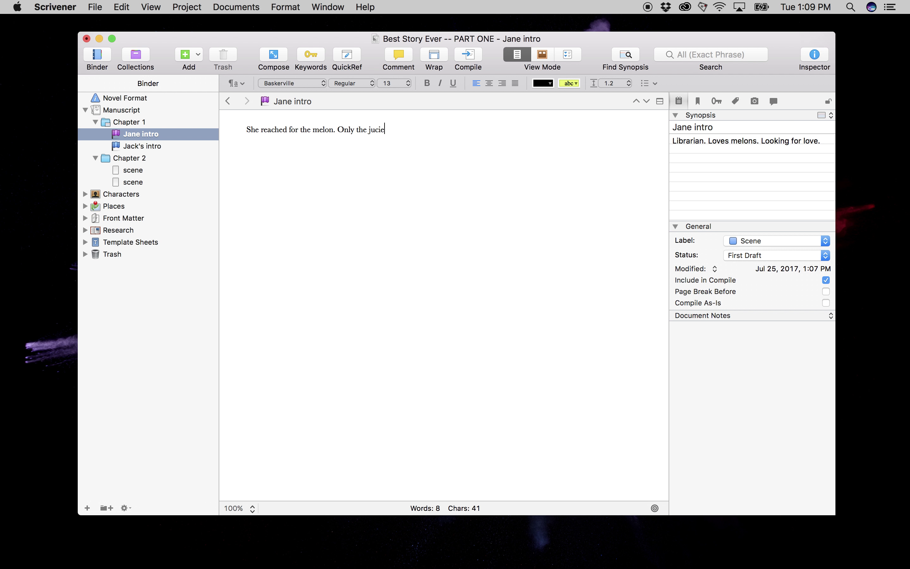
text(on wou)
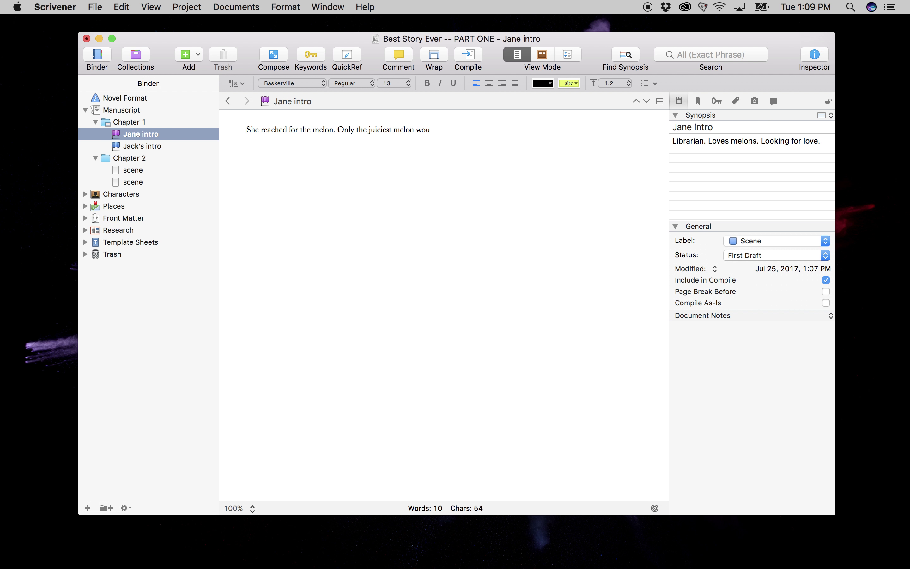
text(ld do, anyone could have told you that.)
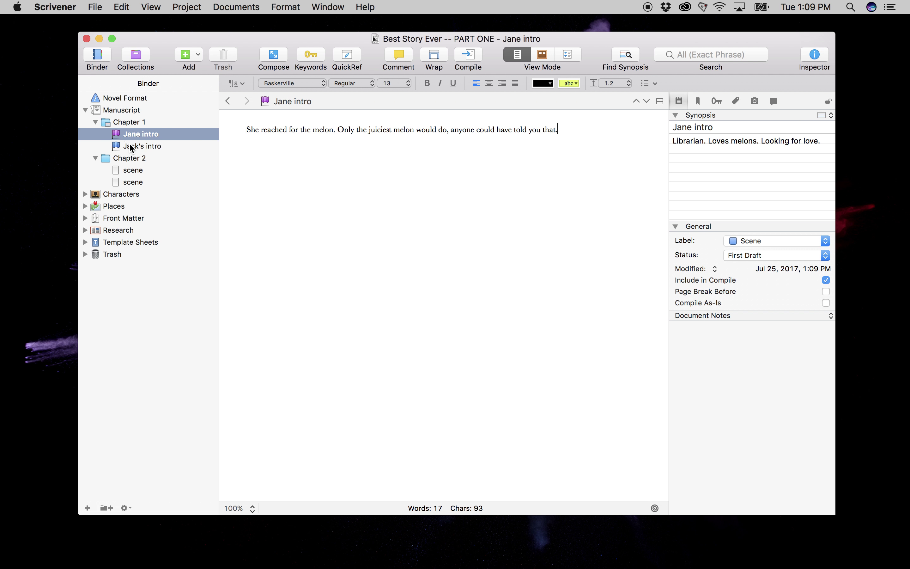
- Write the text "Her glasses reflected my soul." in the Jack's intro scene
click(131, 146)
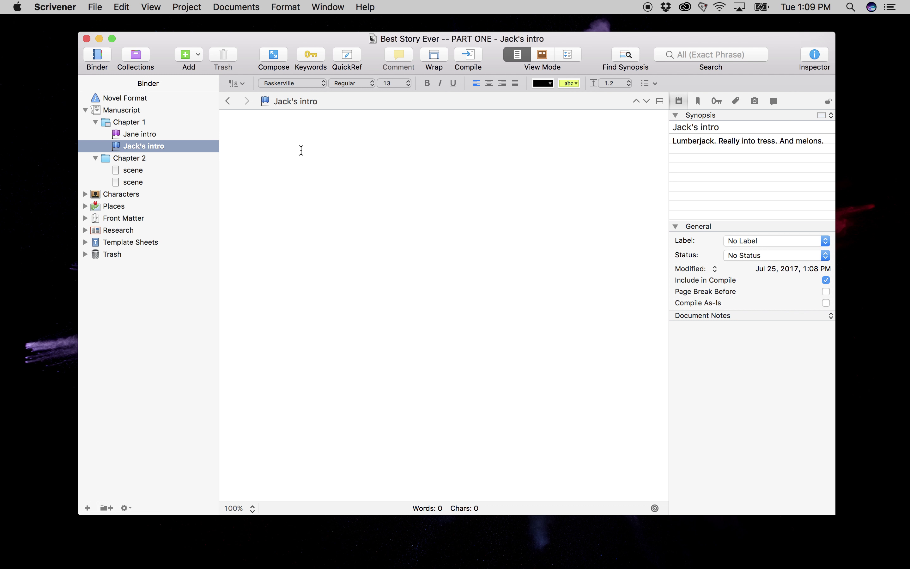
text(Her glasses )
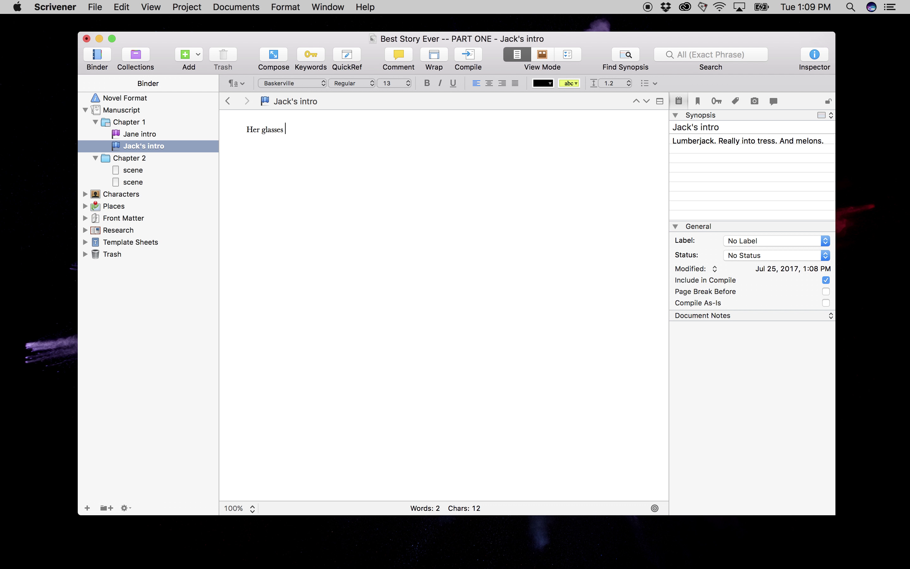
text(reflected m)
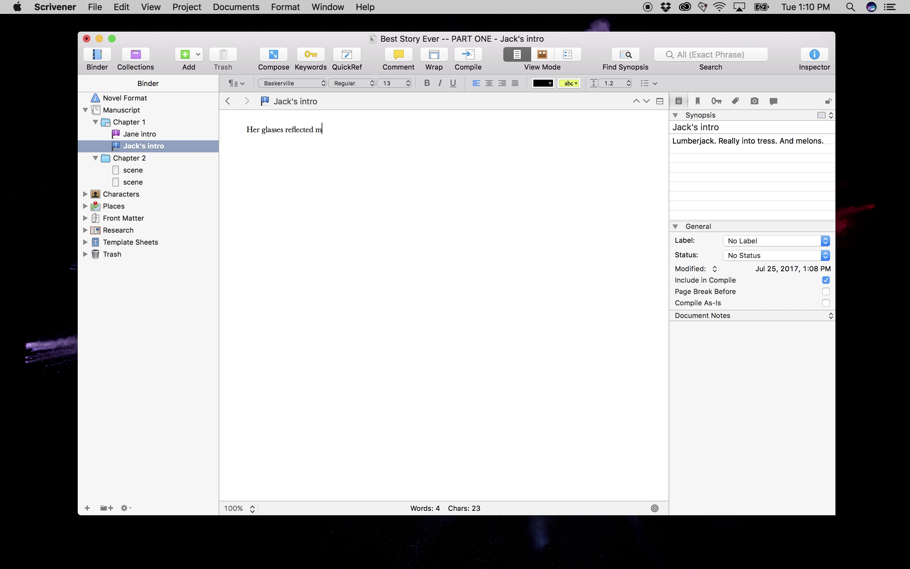
text(y soul.)
click(157, 148)
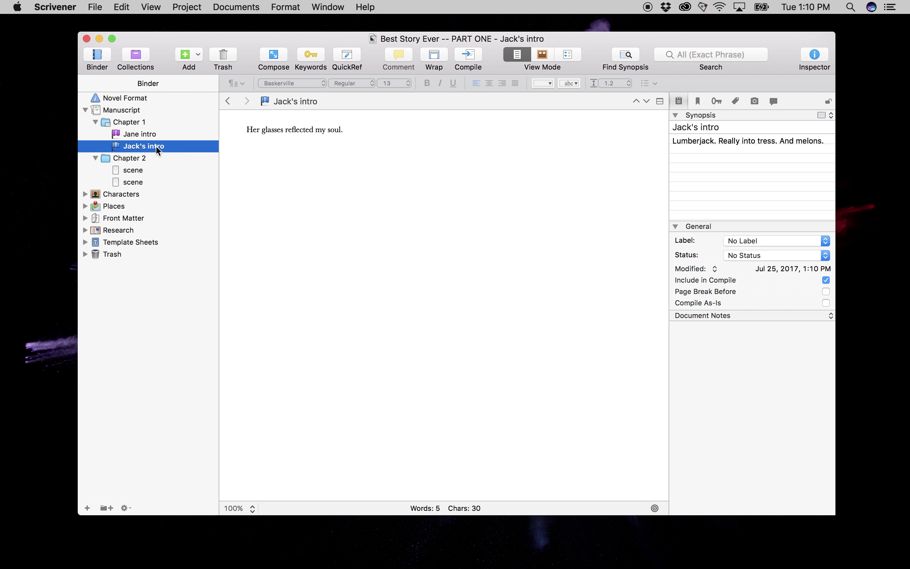
- View the composite text of the whole Manuscript, of the range from Jane intro to the last scene, and of Chapter 1
click(136, 112)
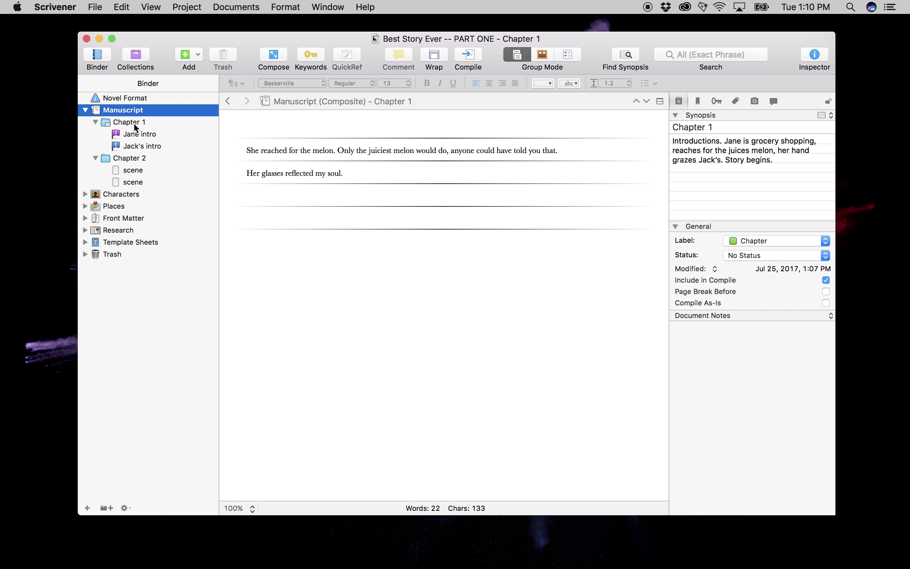
click(138, 134)
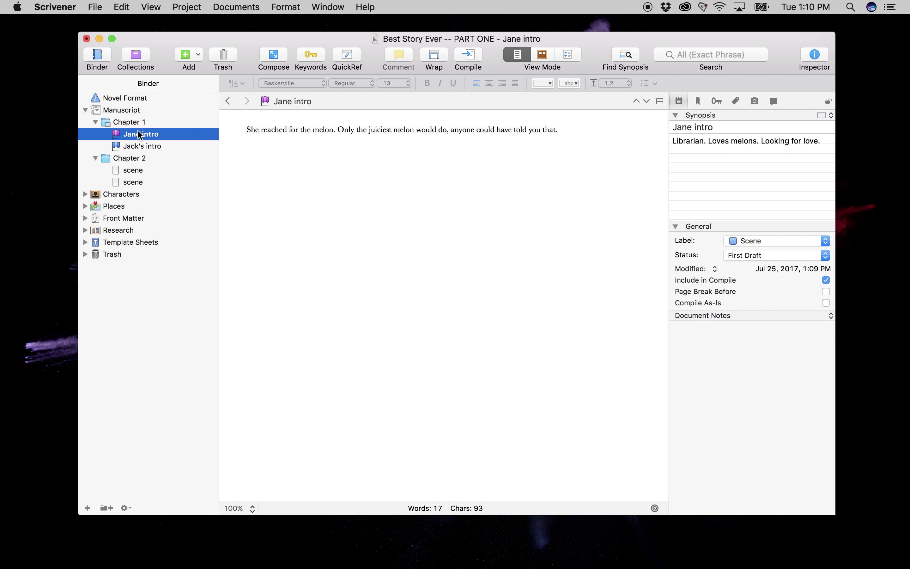
shift+click(136, 183)
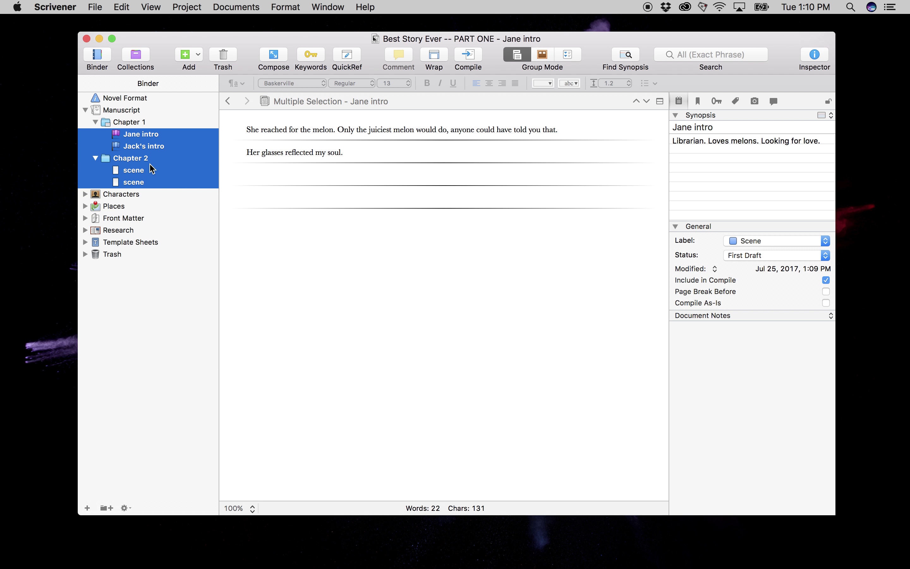
click(137, 122)
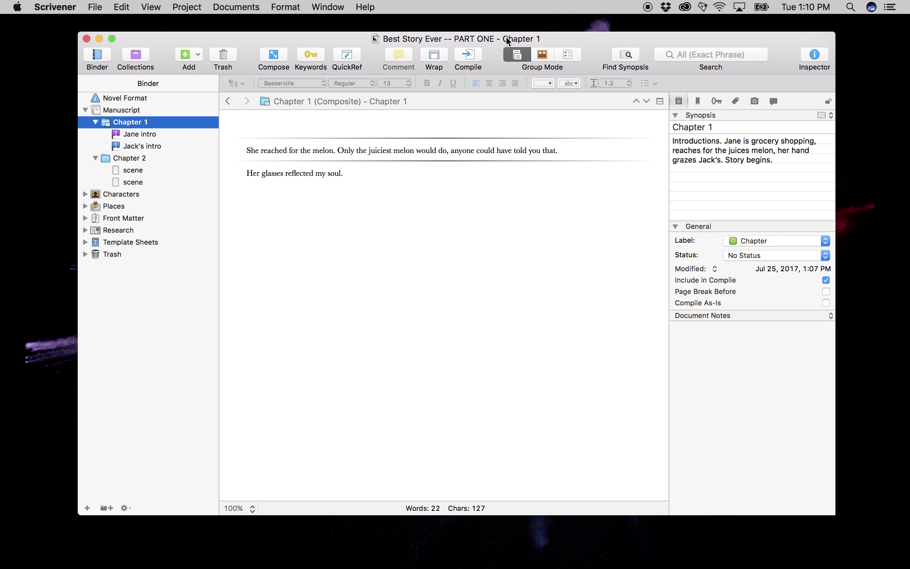
- Show the Manuscript as an outline sorted by title, with Chapter 1 and Chapter 2 expanded to their scenes
click(567, 53)
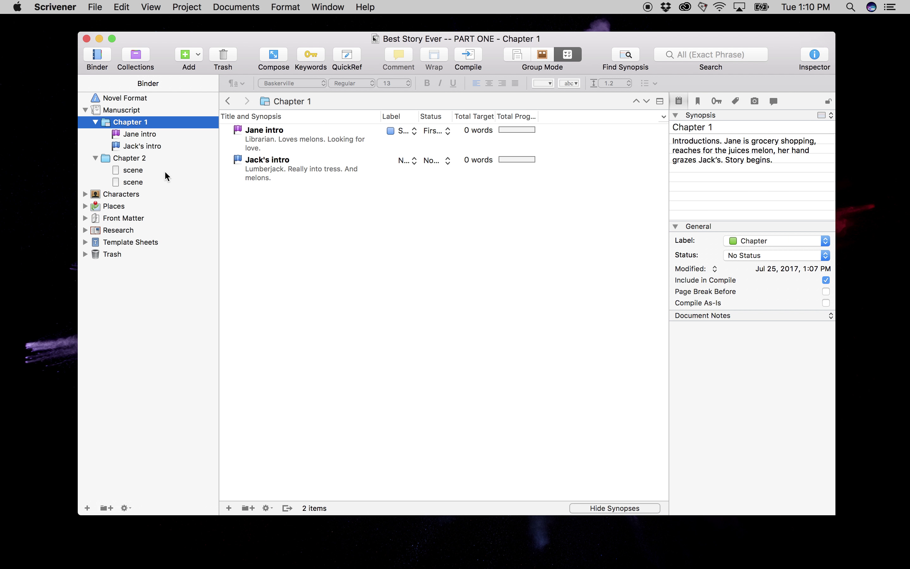
click(128, 110)
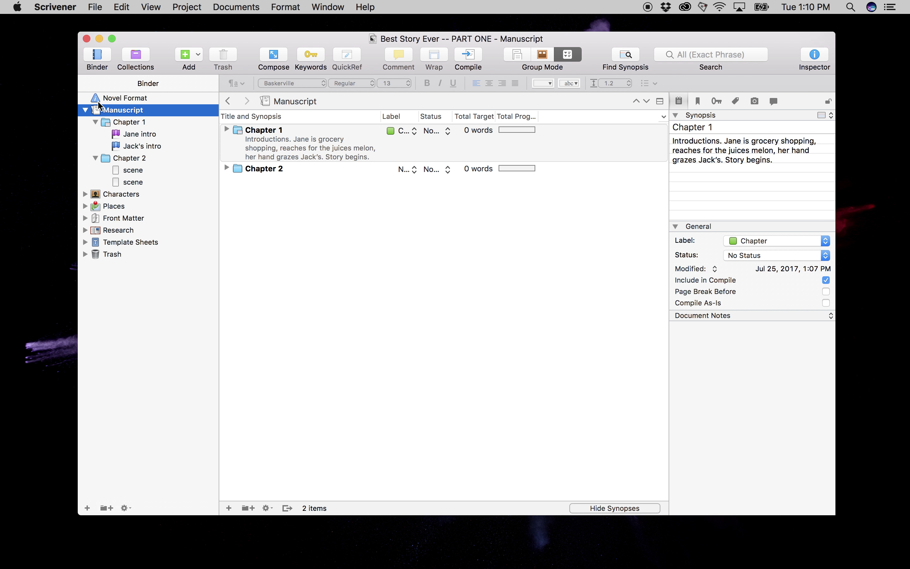
click(225, 120)
click(226, 129)
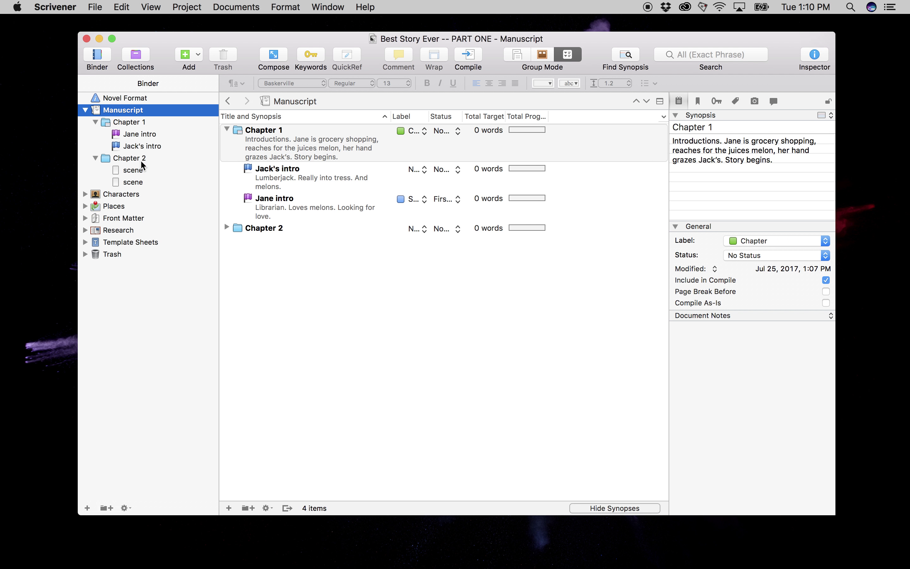
click(227, 227)
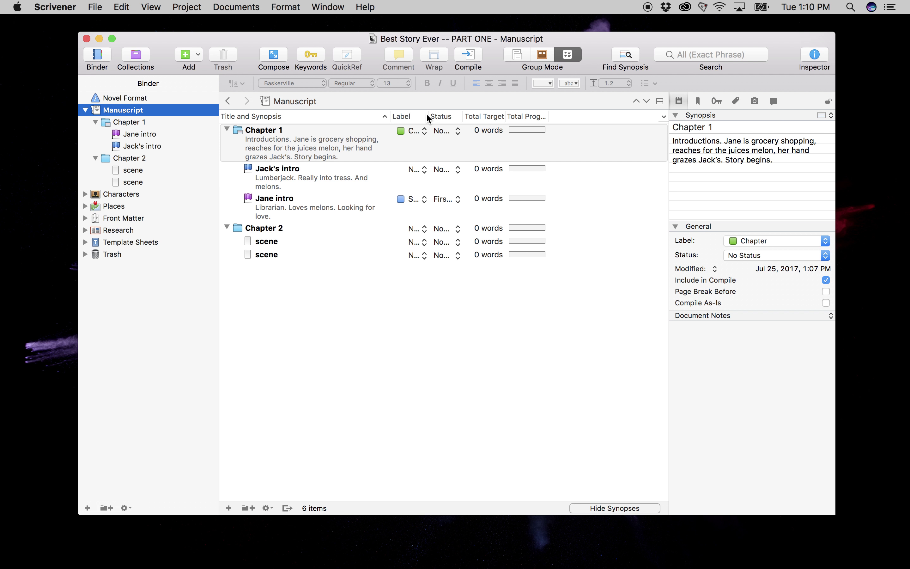
- Hide the Total Target and Total Progress columns in the Manuscript outline
right_click(577, 114)
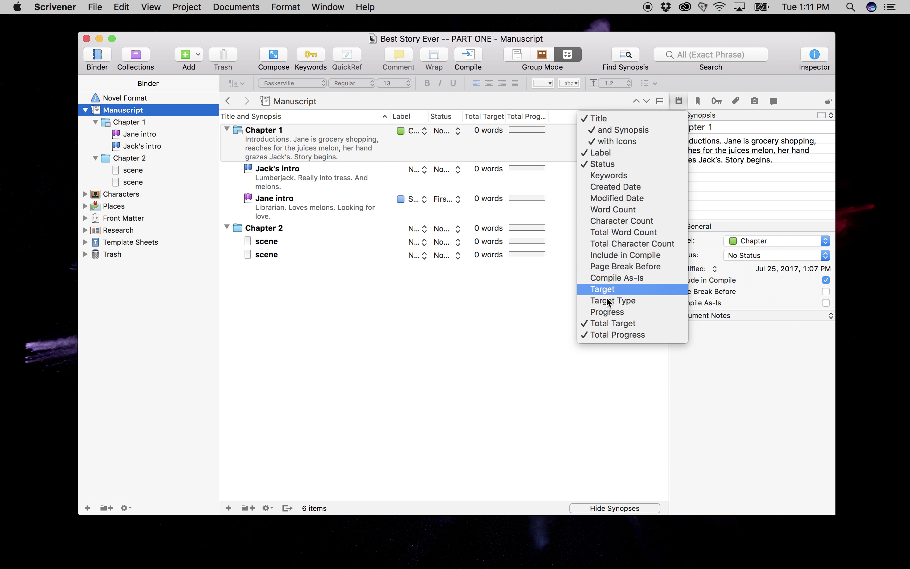
click(605, 325)
right_click(579, 119)
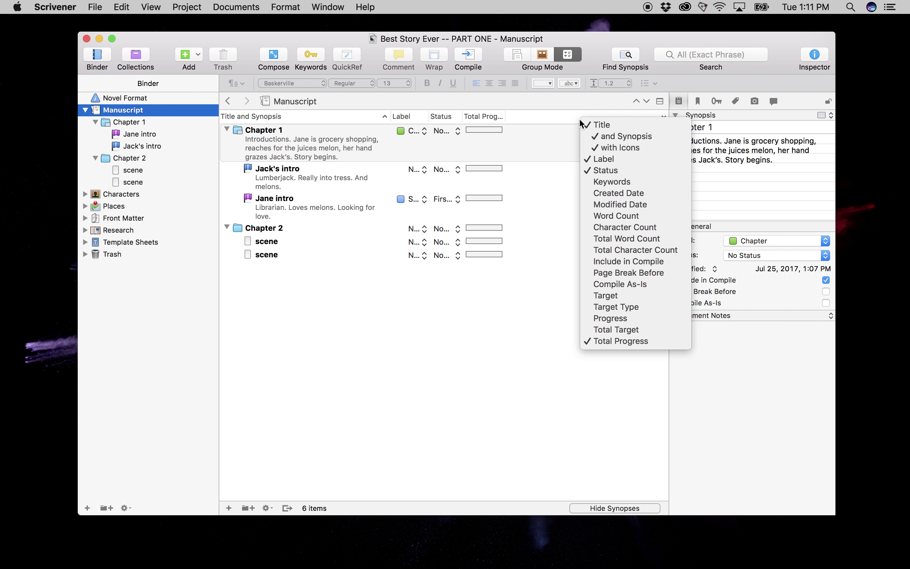
click(625, 340)
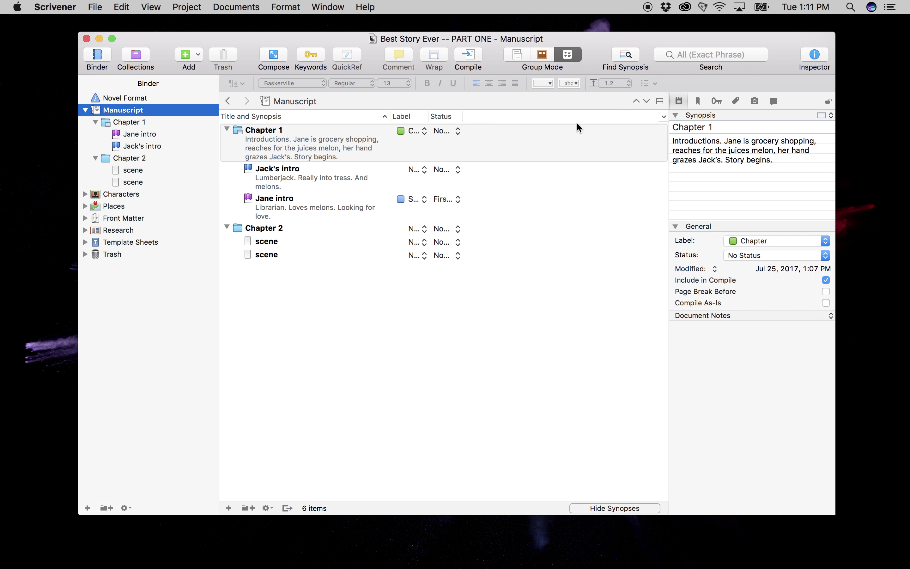
- Add the Total Word Count, Keywords and Progress columns to the Manuscript outline
right_click(542, 114)
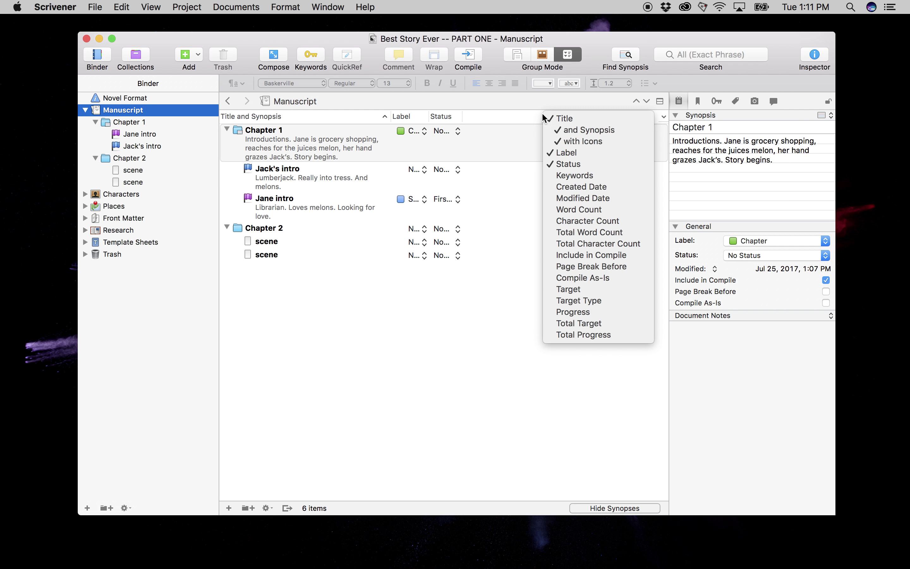
click(582, 235)
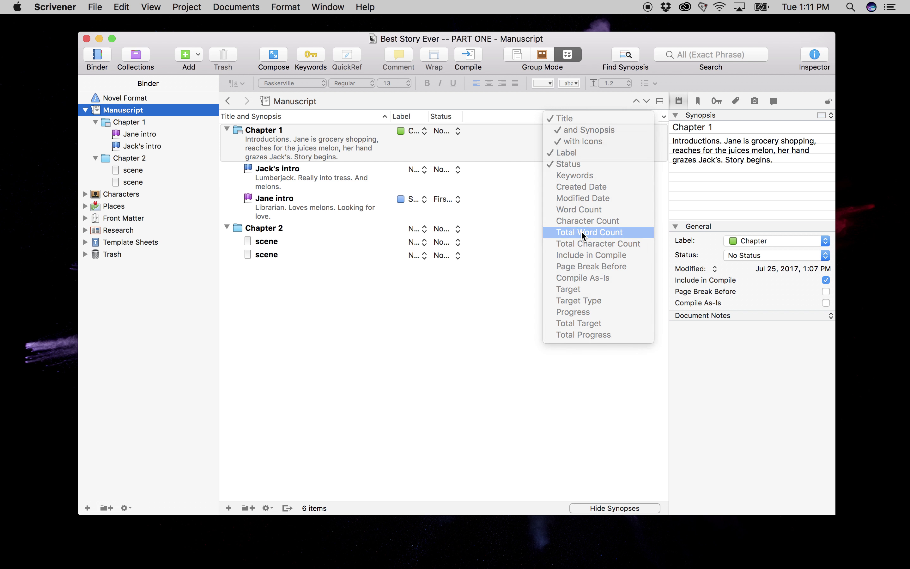
right_click(563, 111)
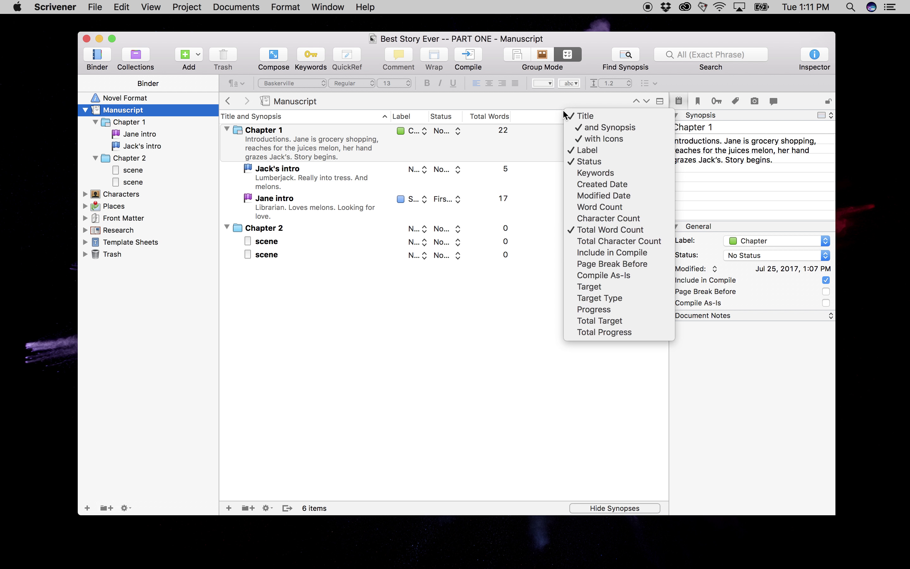
click(591, 172)
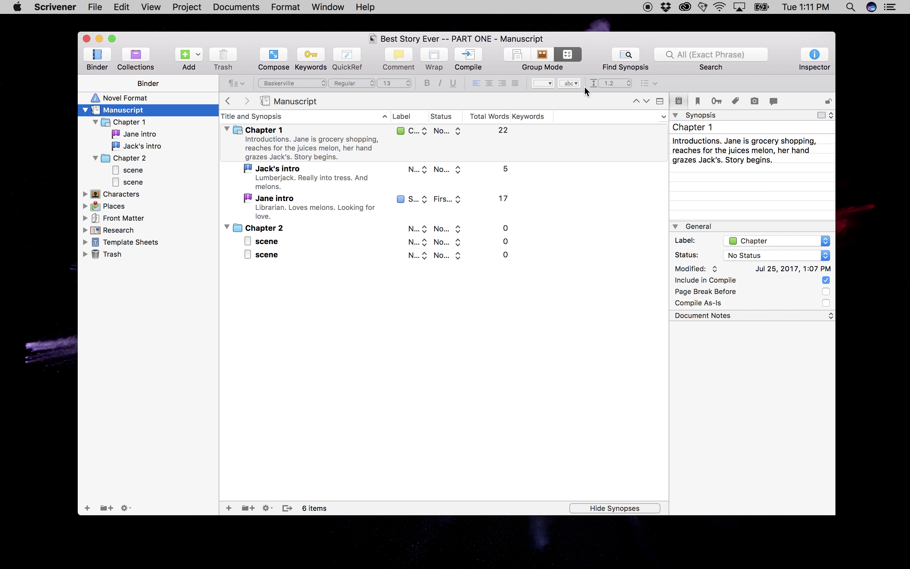
right_click(574, 117)
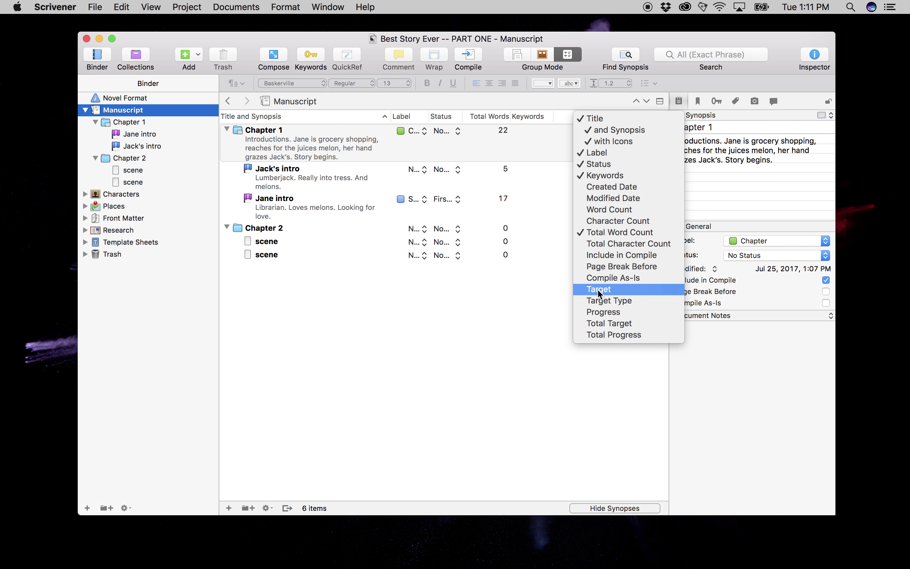
click(600, 316)
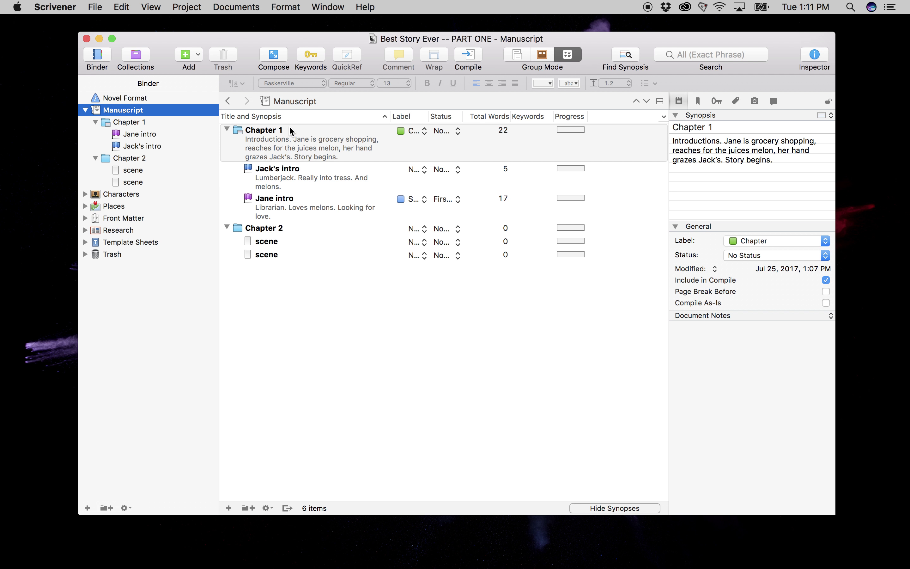
- Examine the outline entries of Chapter 1 and Jack's intro, and clear the selection
click(279, 130)
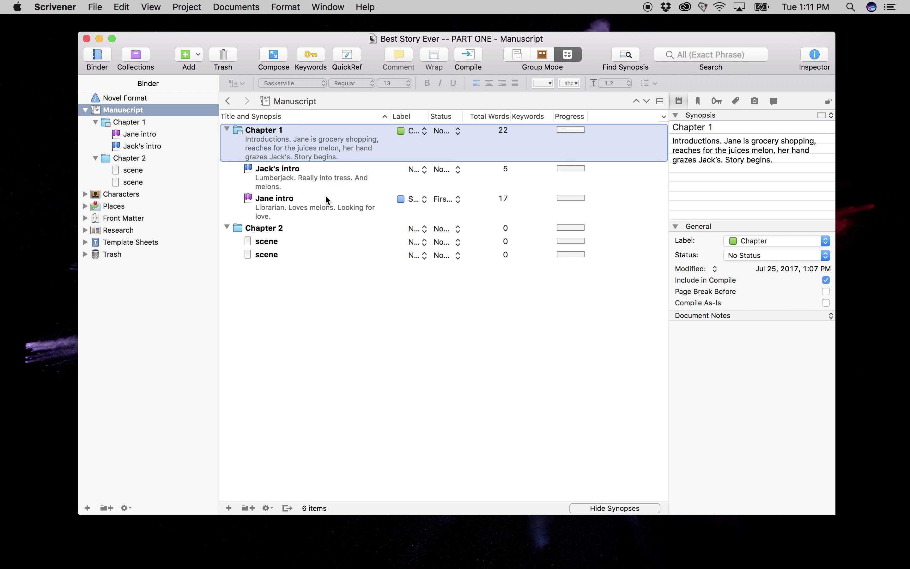
click(321, 178)
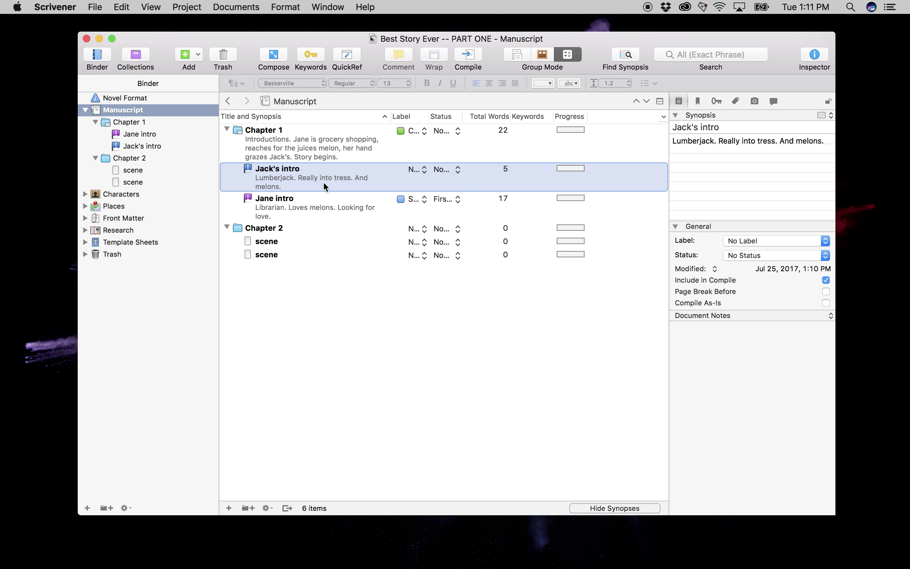
click(291, 298)
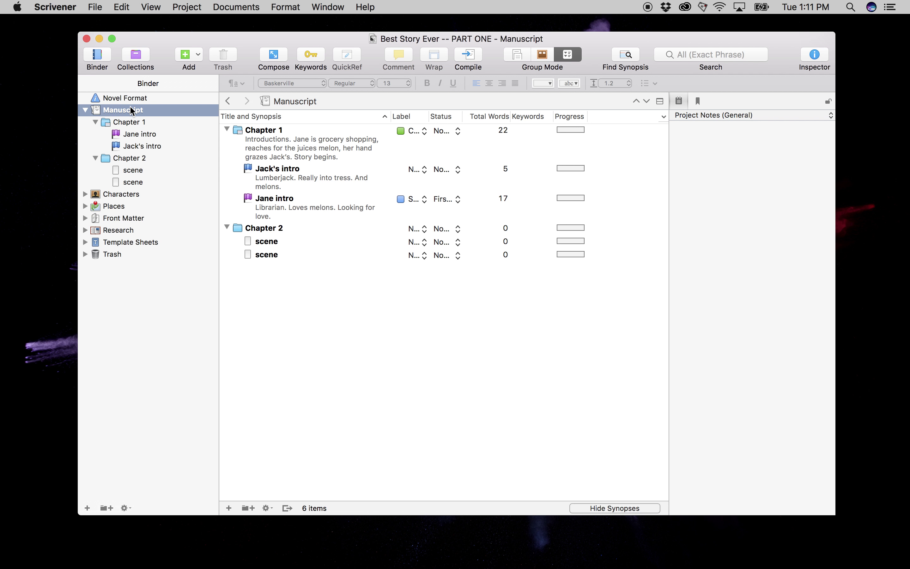
- Return the Manuscript to the composite text view and collapse the inspector's General section
click(516, 56)
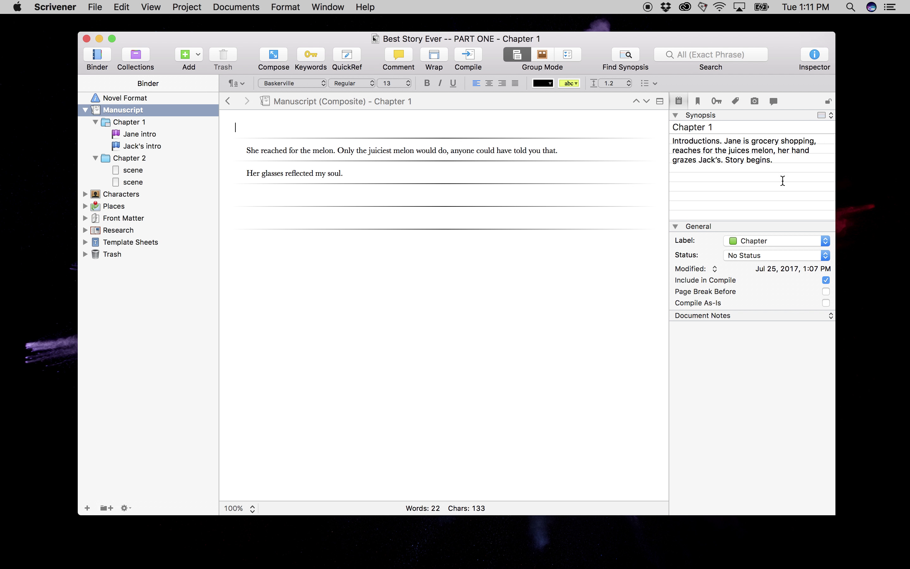
click(734, 228)
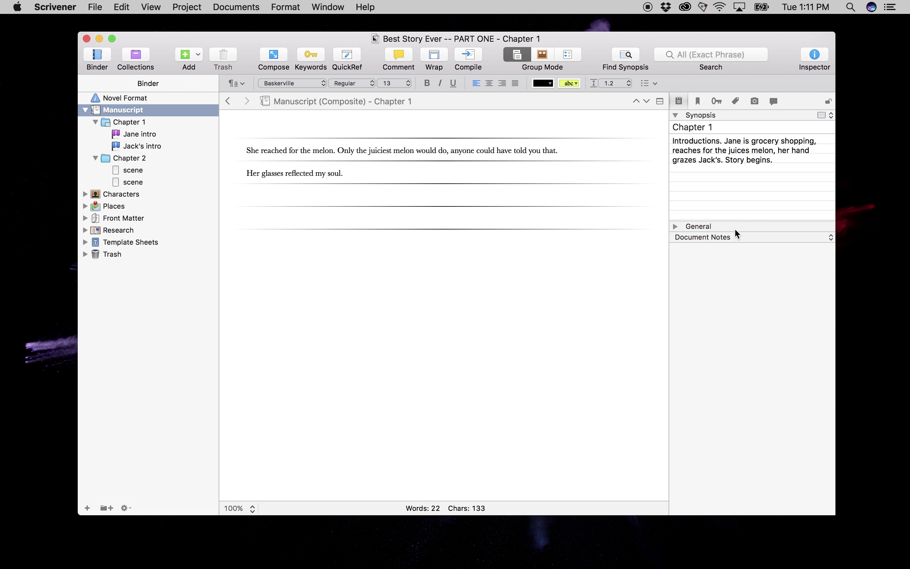
- Expand the inspector's General section, and hide and redisplay the inspector
click(674, 226)
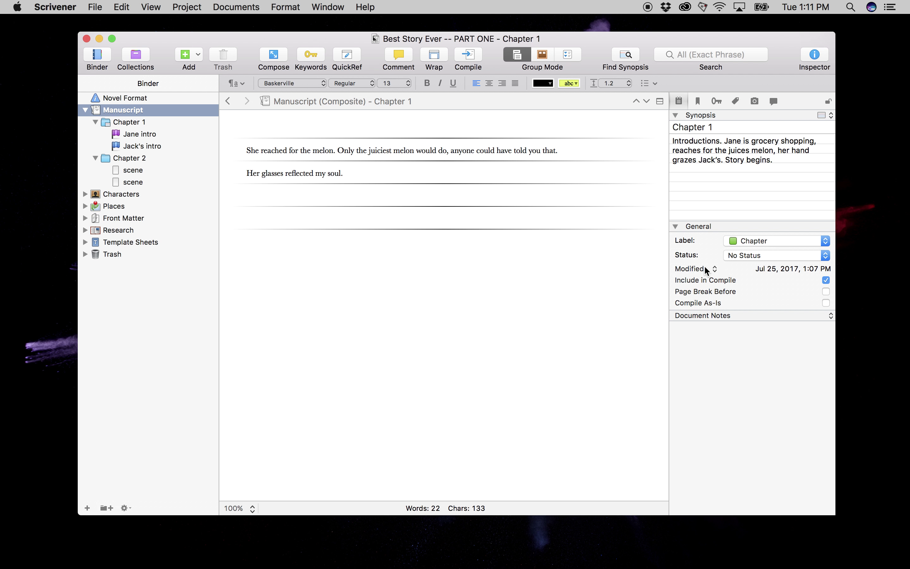
click(814, 55)
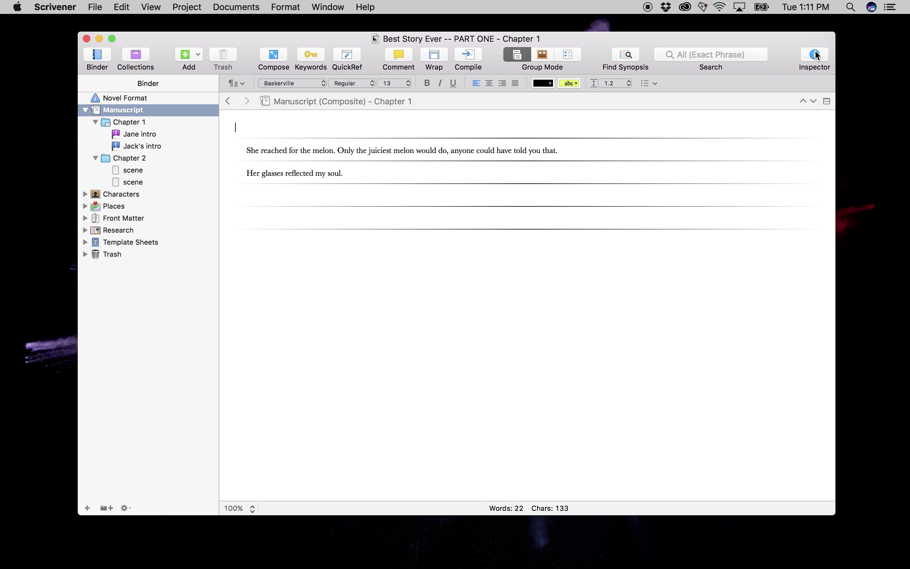
click(815, 56)
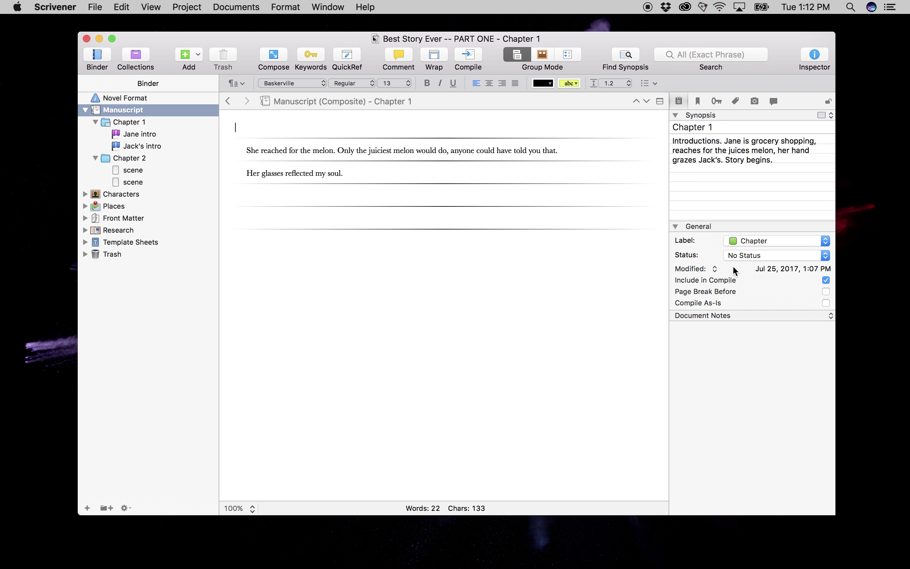
- Examine Chapter 1's Document References, Keywords and Custom Meta-Data in the inspector
click(697, 100)
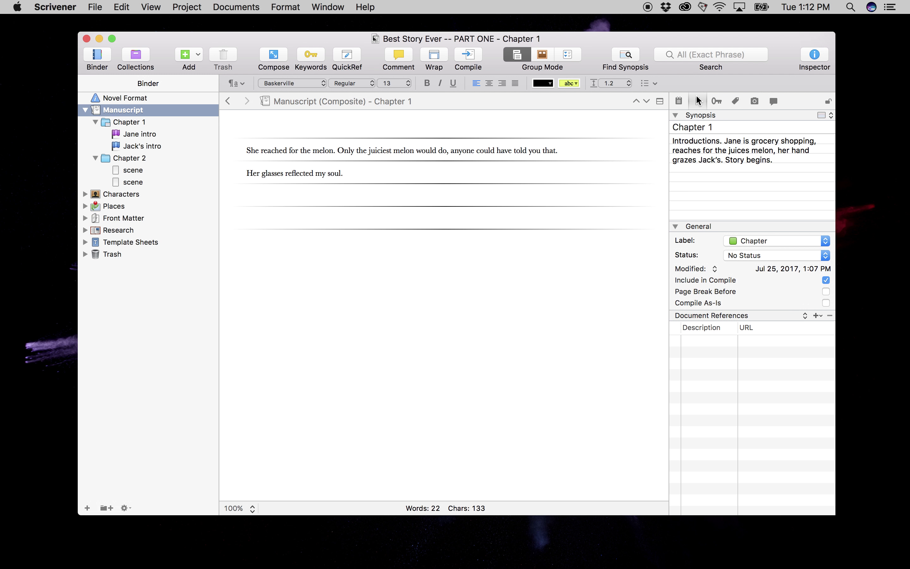
click(702, 344)
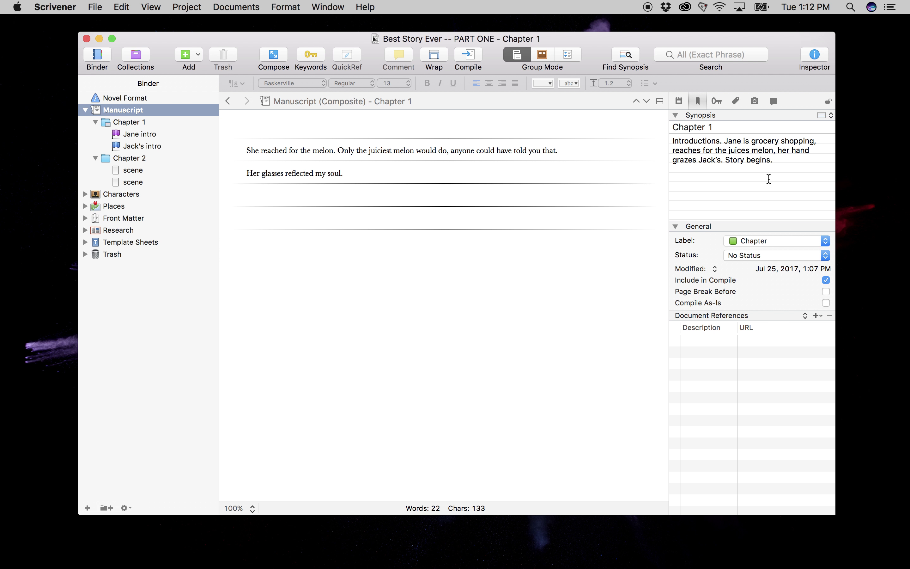
click(717, 102)
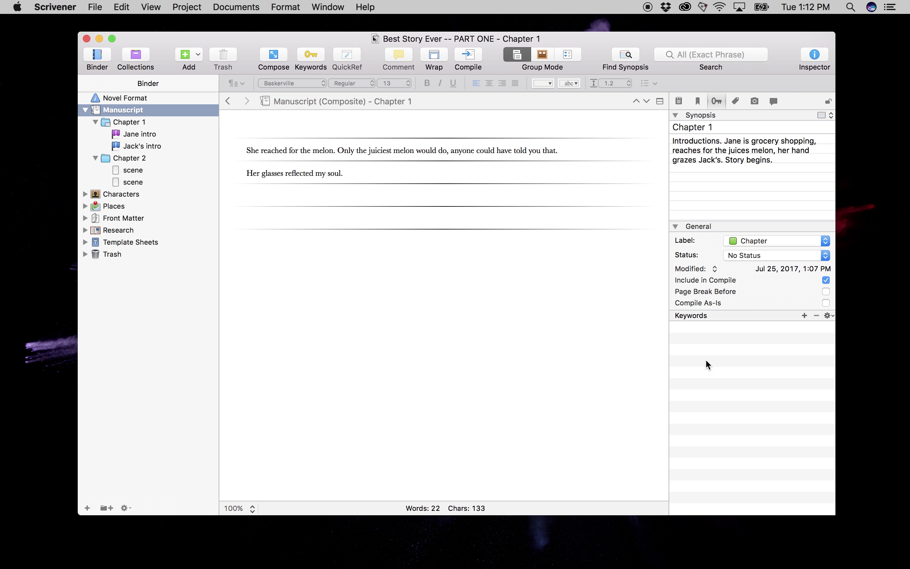
click(734, 103)
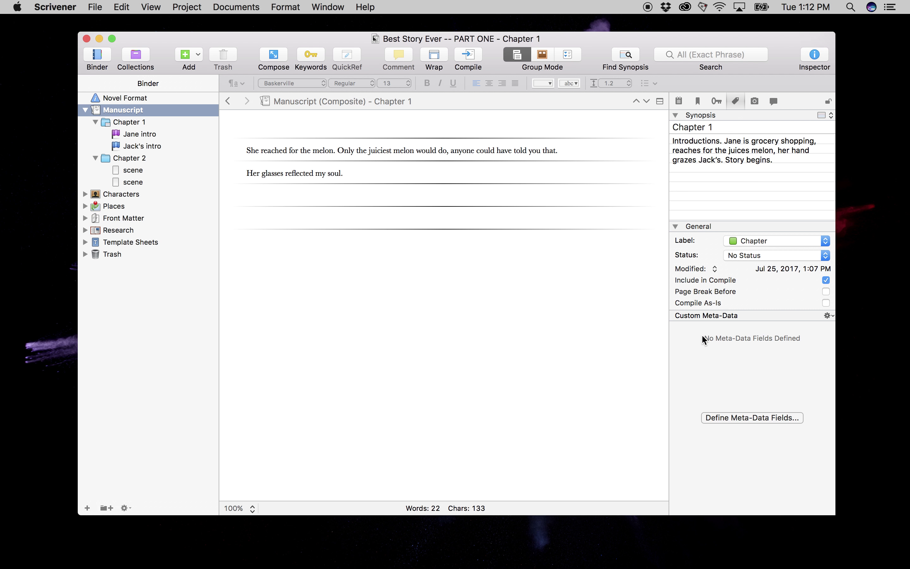
click(716, 101)
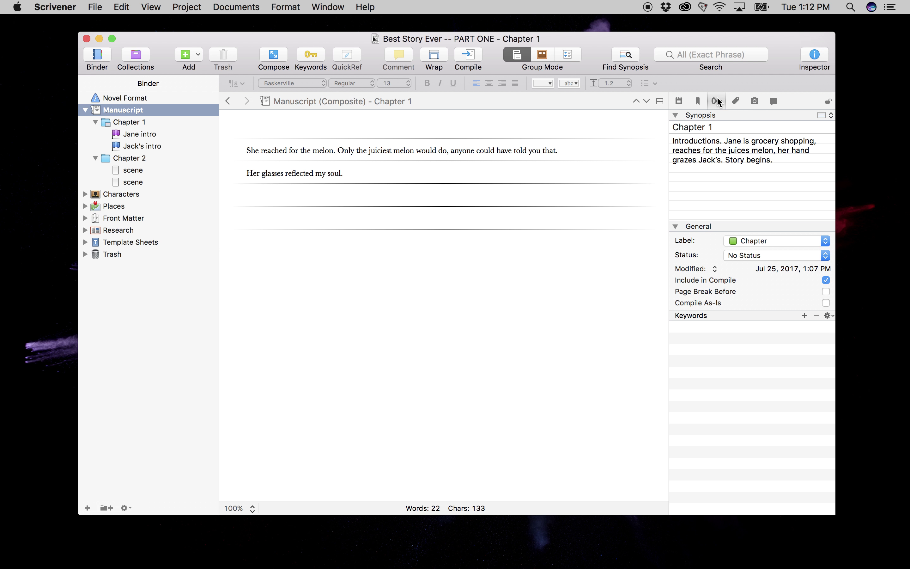
click(736, 102)
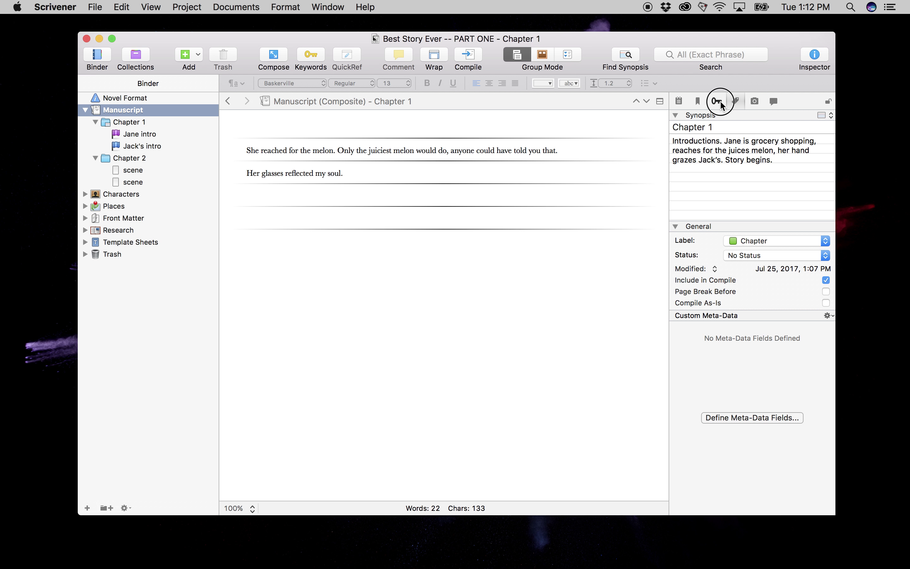
click(719, 102)
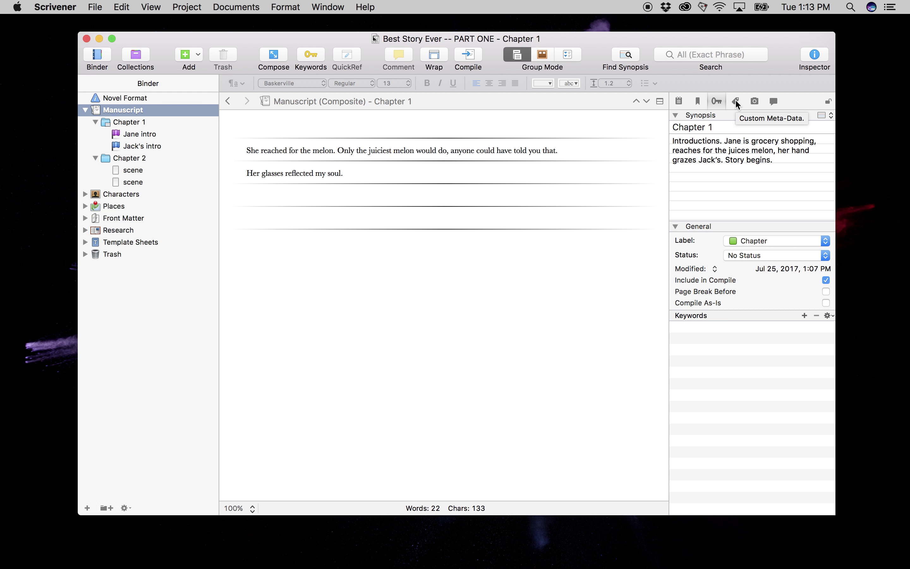
- Take a snapshot of the Jane intro scene and select it in the inspector's Snapshots list
click(756, 102)
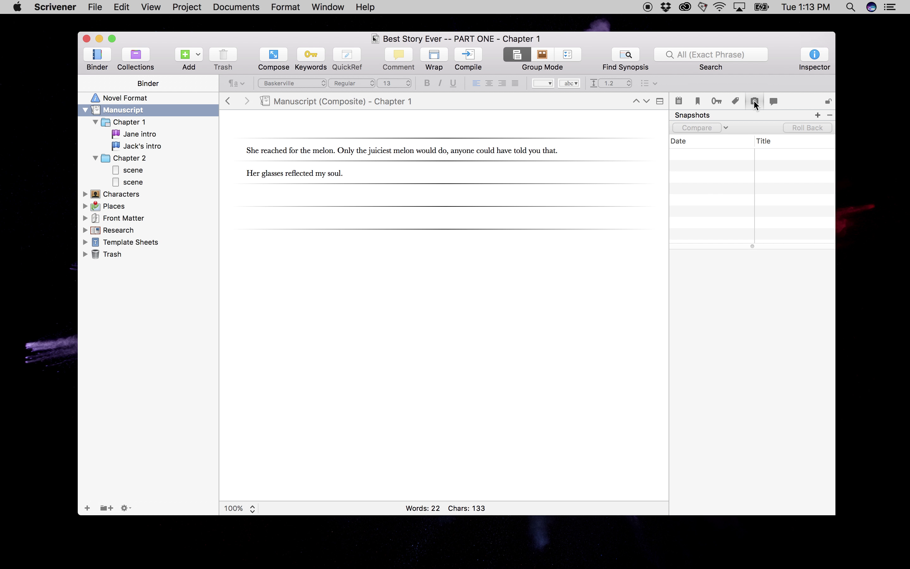
click(139, 123)
shift+click(132, 181)
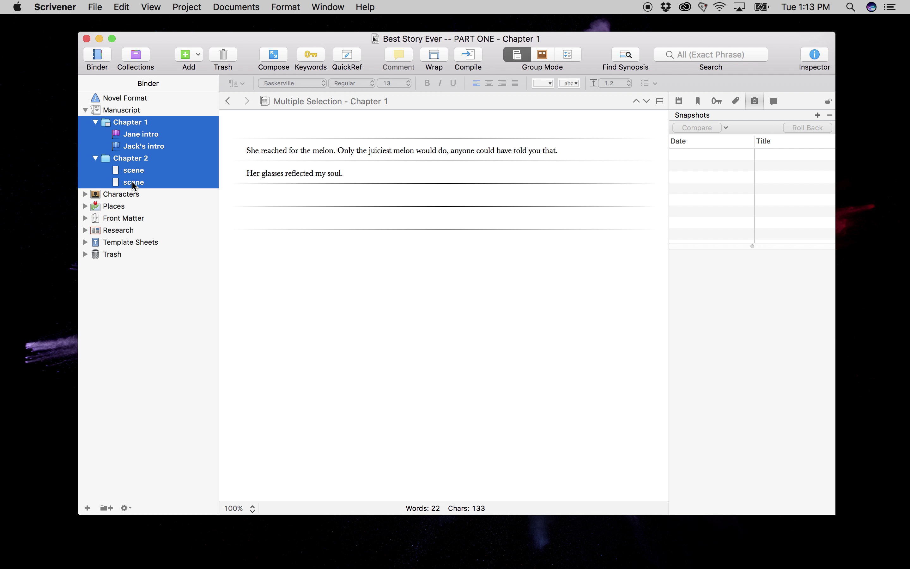
click(146, 136)
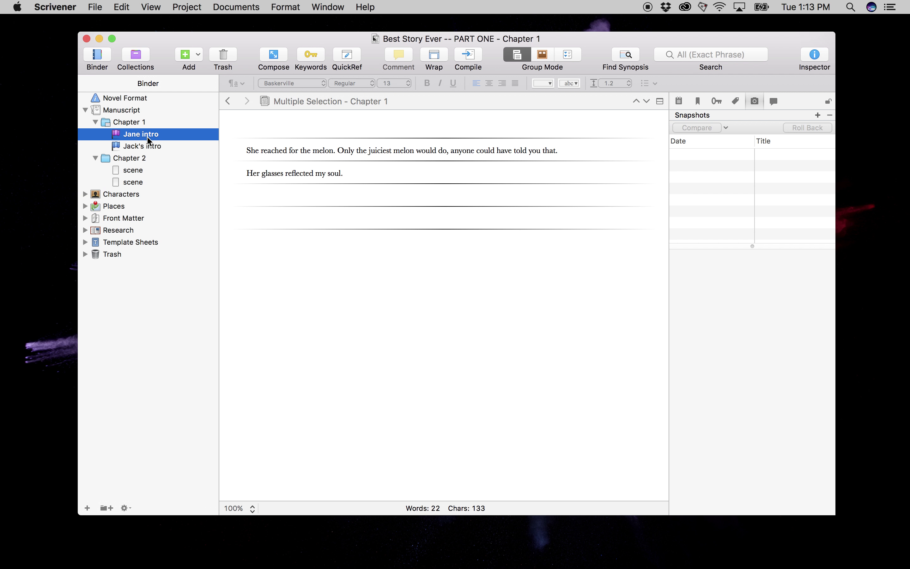
mouse_move(146, 137)
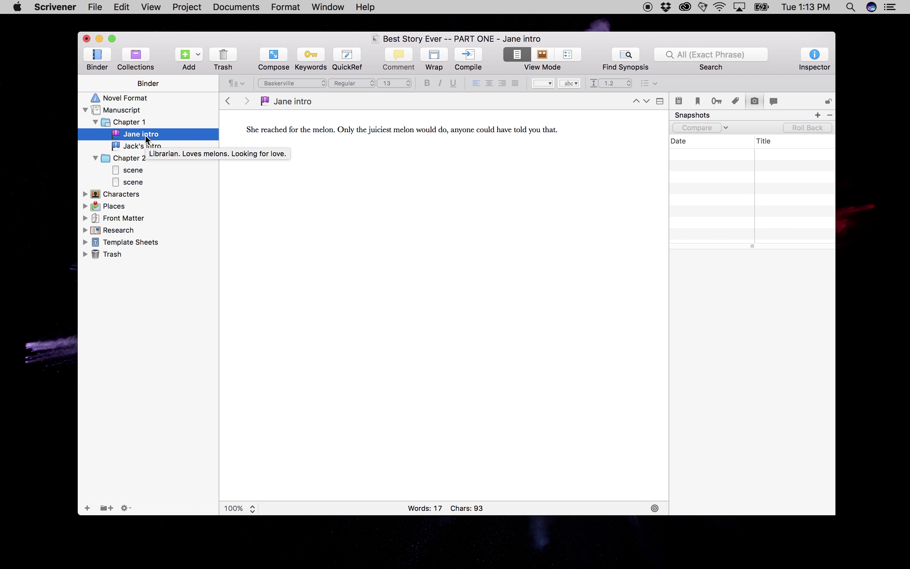
key(super+5)
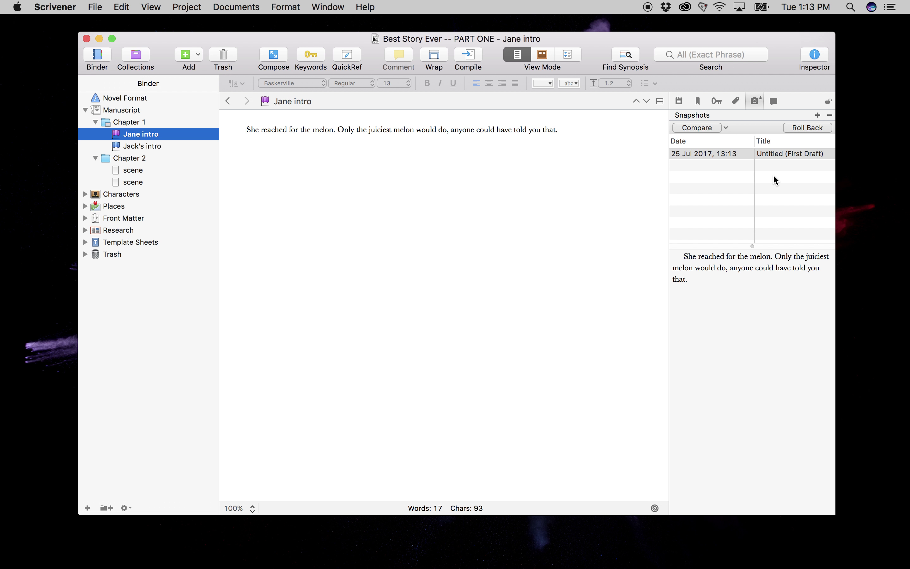
click(714, 164)
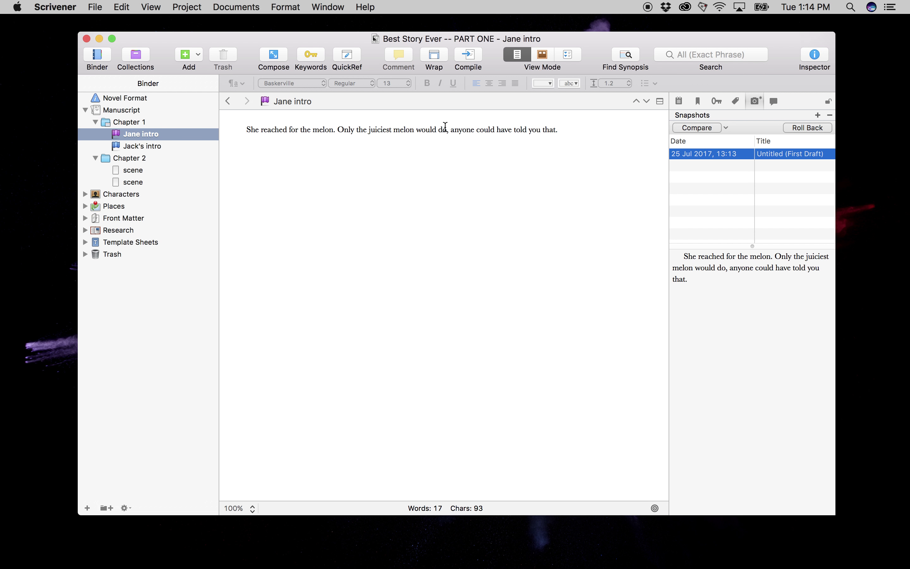
- Add the comment "Mention Jane's guns." to the first sentence of the Jane intro scene
click(773, 101)
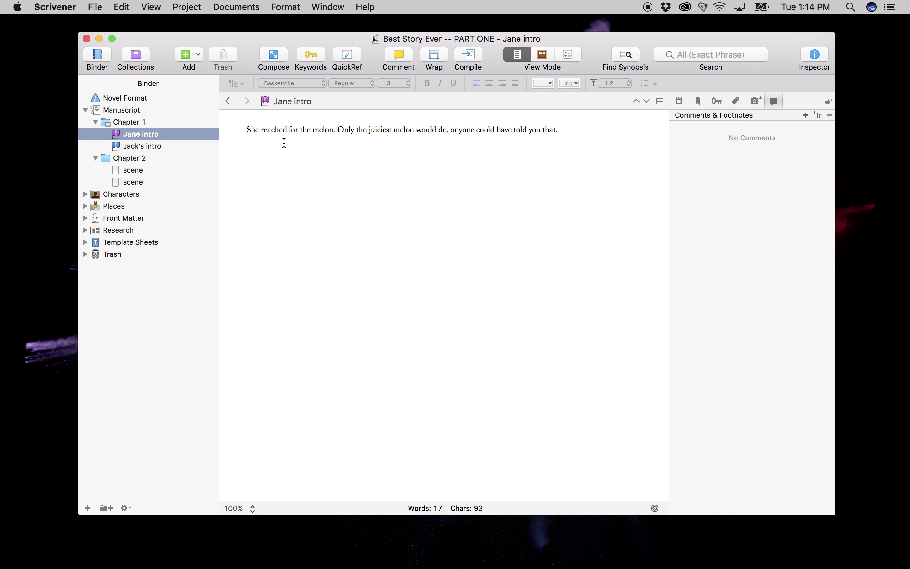
drag(339, 130, 249, 129)
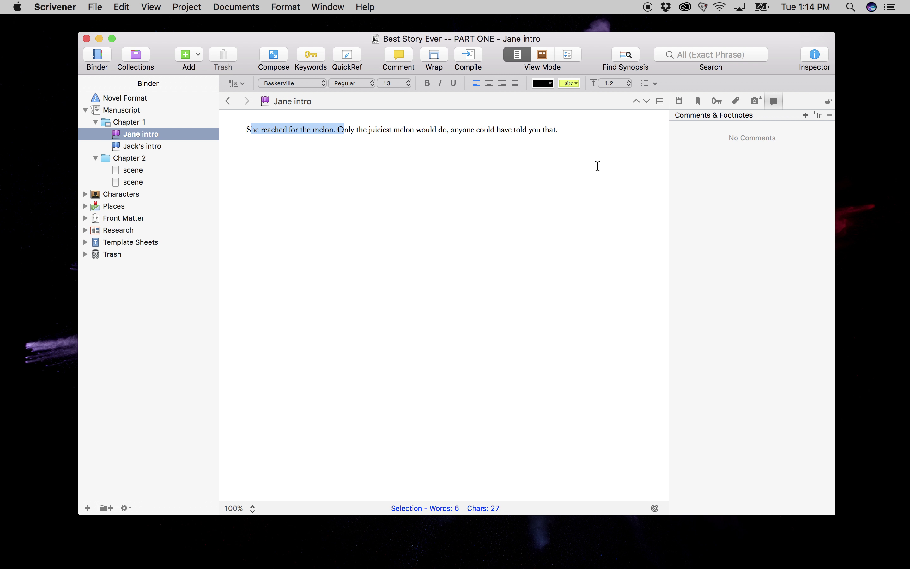
key(super+shift+8)
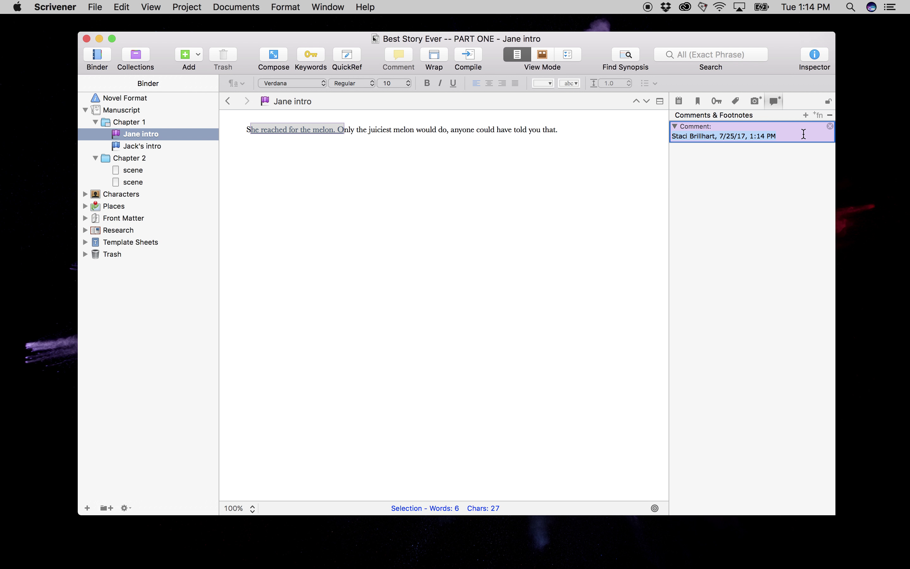
text(Mention h)
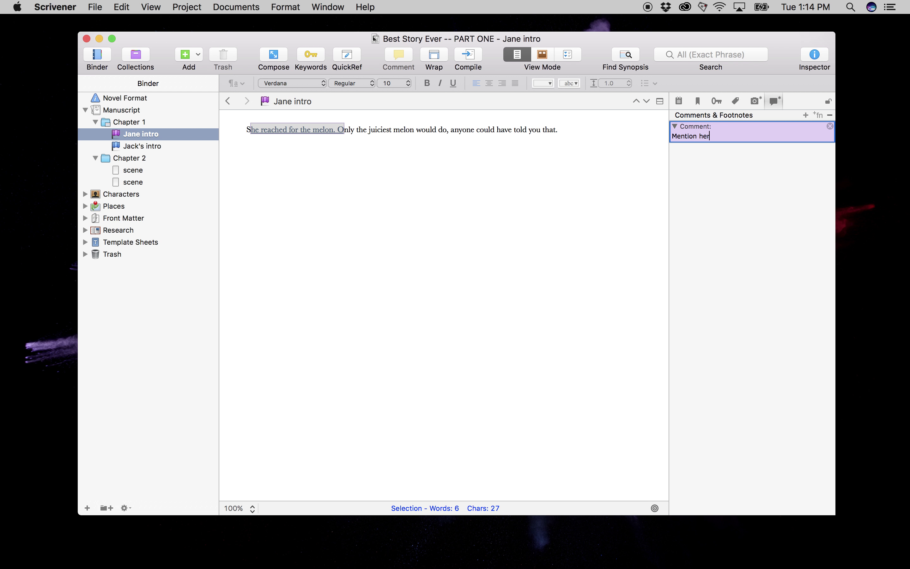
key(BackSpace)
text(Jane's guns.)
key(Escape)
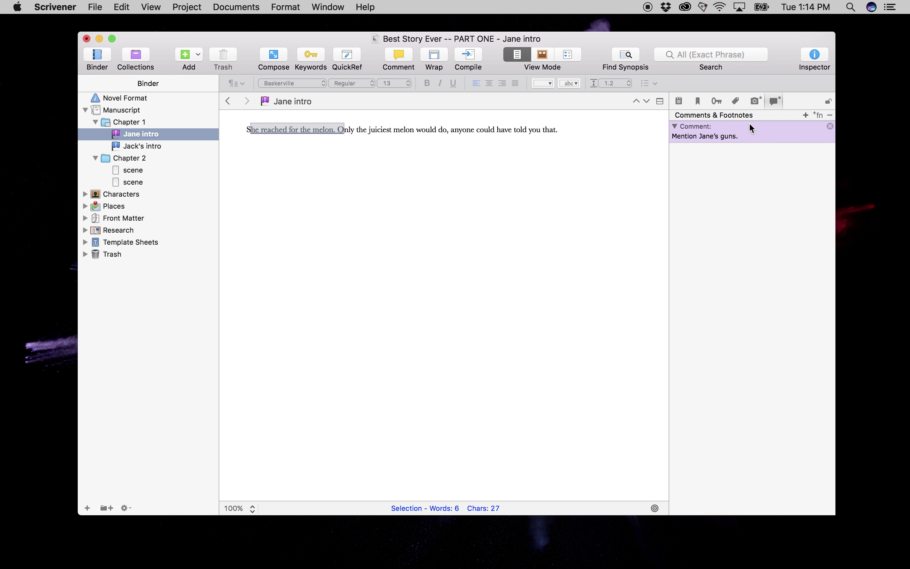
- Check the comment's color options without changing the color, and return to the Manuscript composite view
right_click(746, 136)
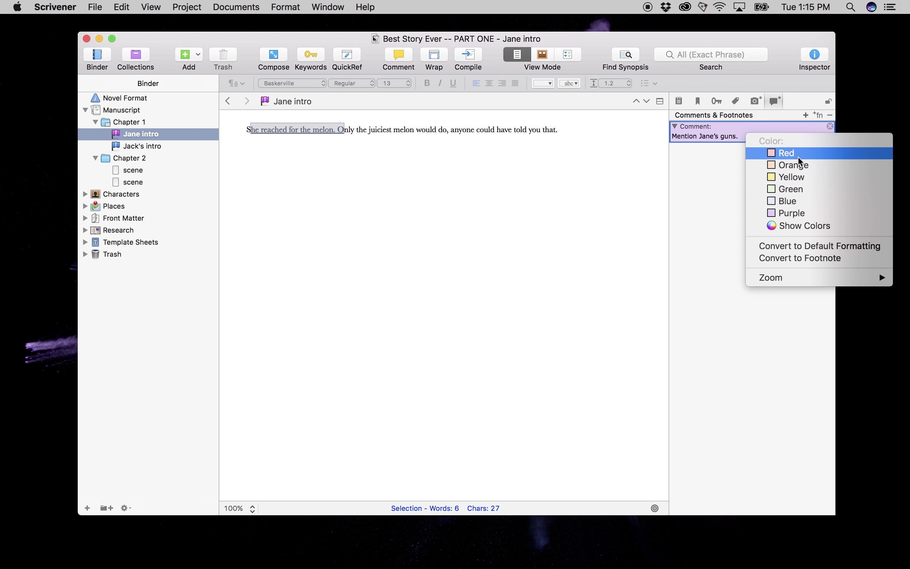
click(125, 110)
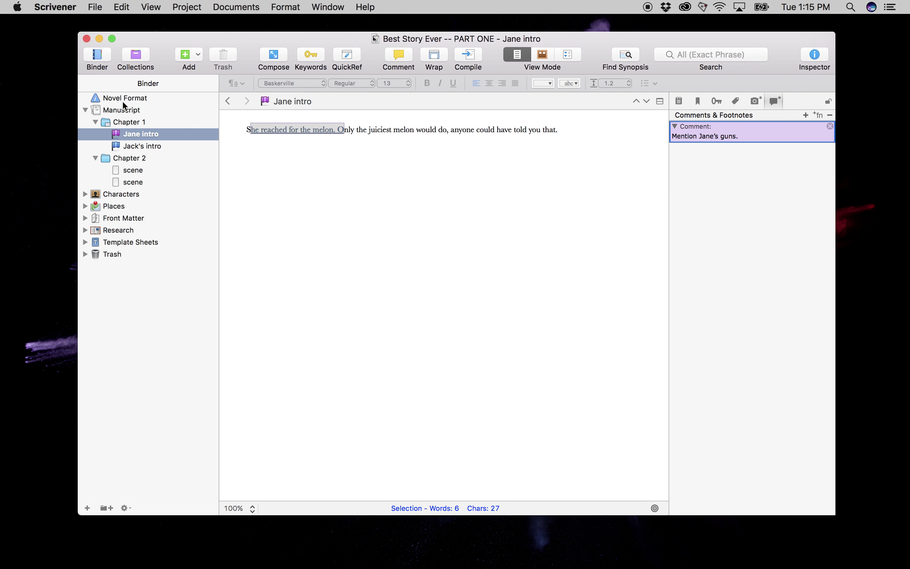
click(125, 110)
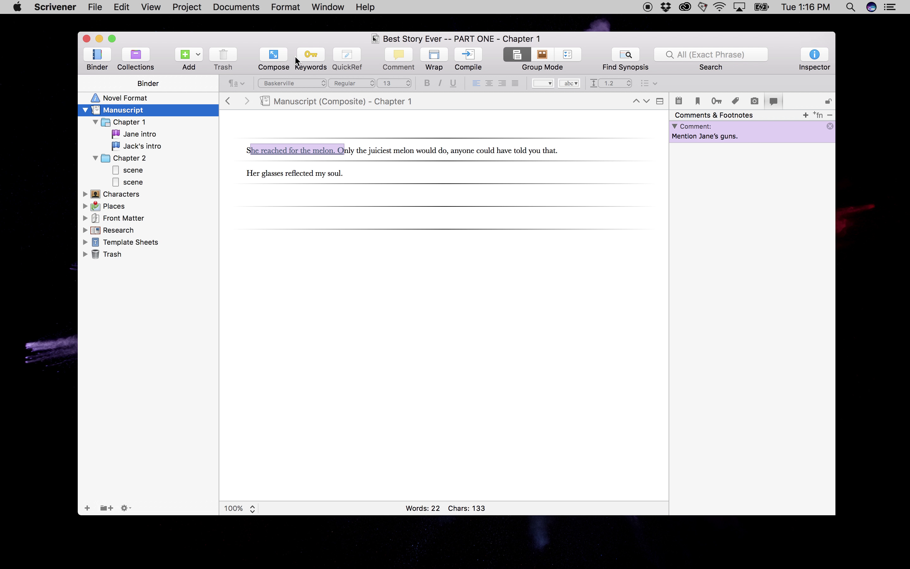
- Display the Manuscript in full-screen composition mode and fade the background to solid black
click(274, 57)
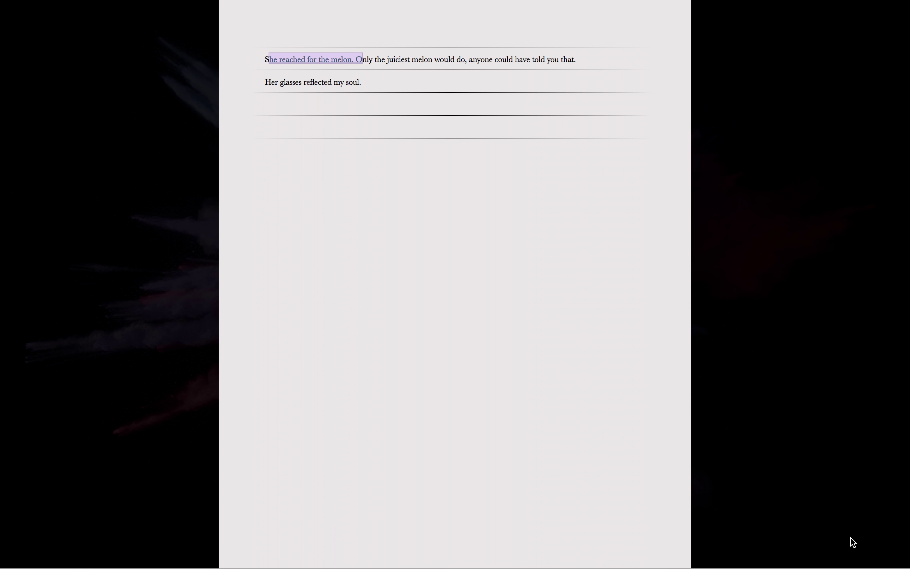
mouse_move(837, 567)
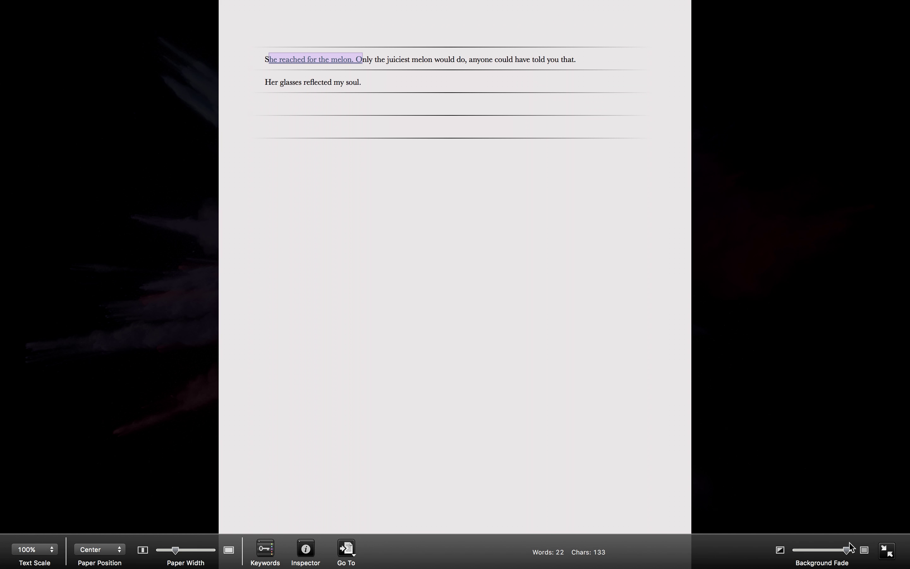
drag(849, 549, 854, 550)
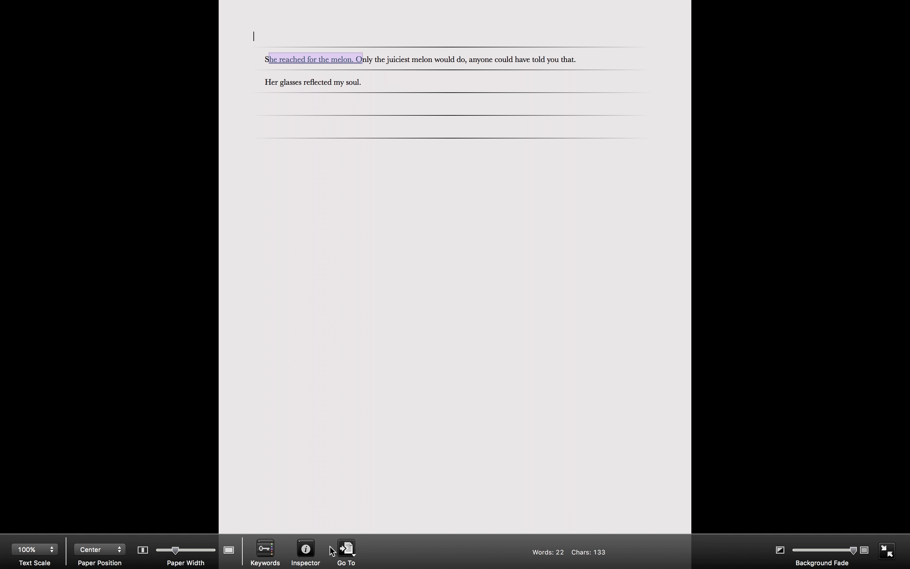
- Show the Chapter 1 inspector in composition mode, view its Document Notes, and switch it to Comments & Footnotes
click(306, 549)
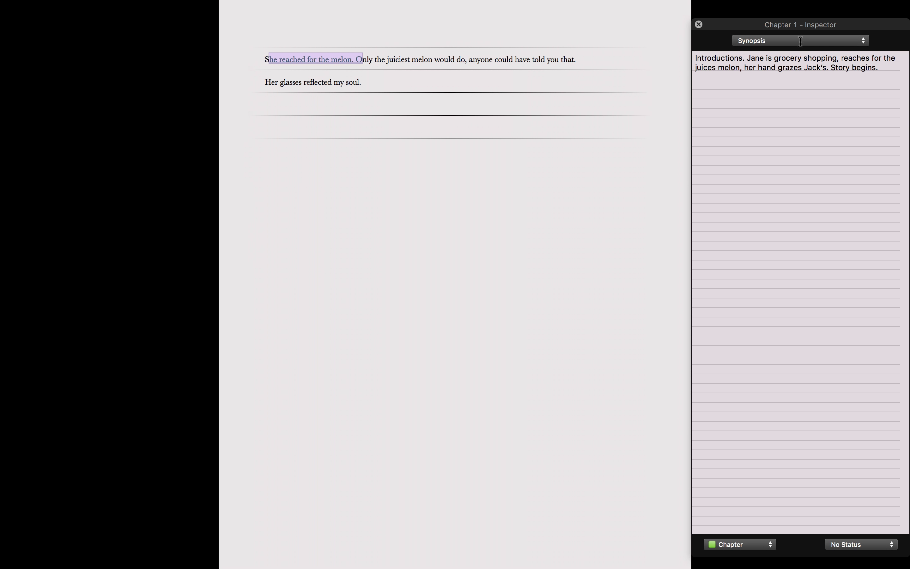
click(783, 42)
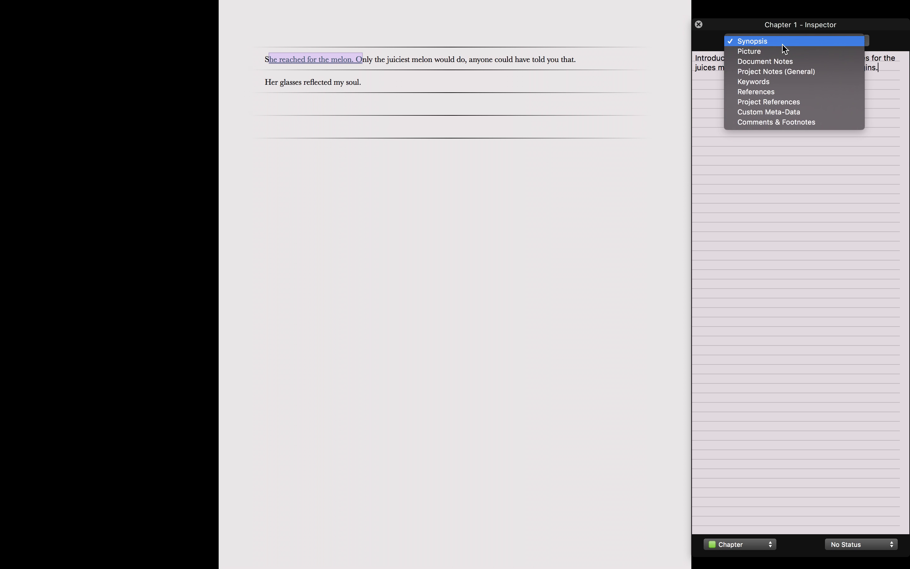
click(785, 53)
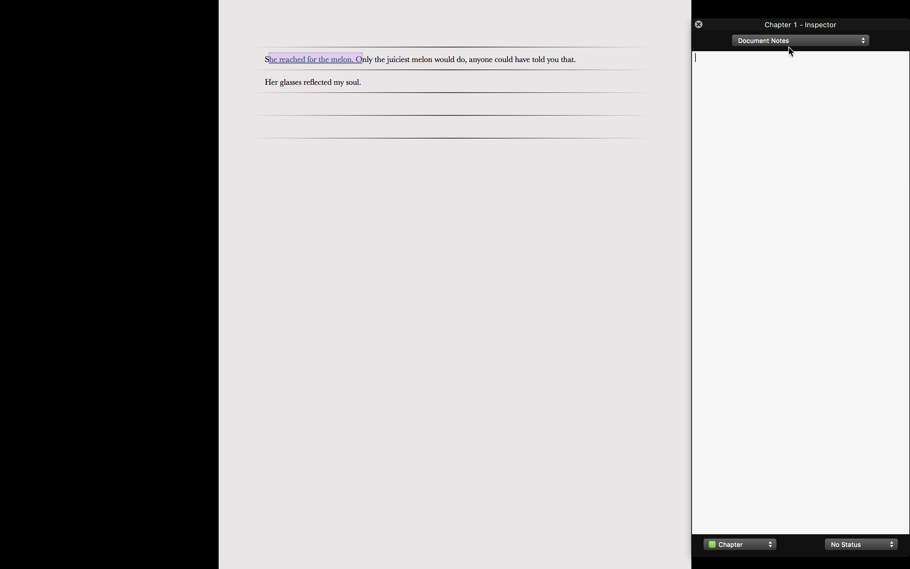
click(788, 41)
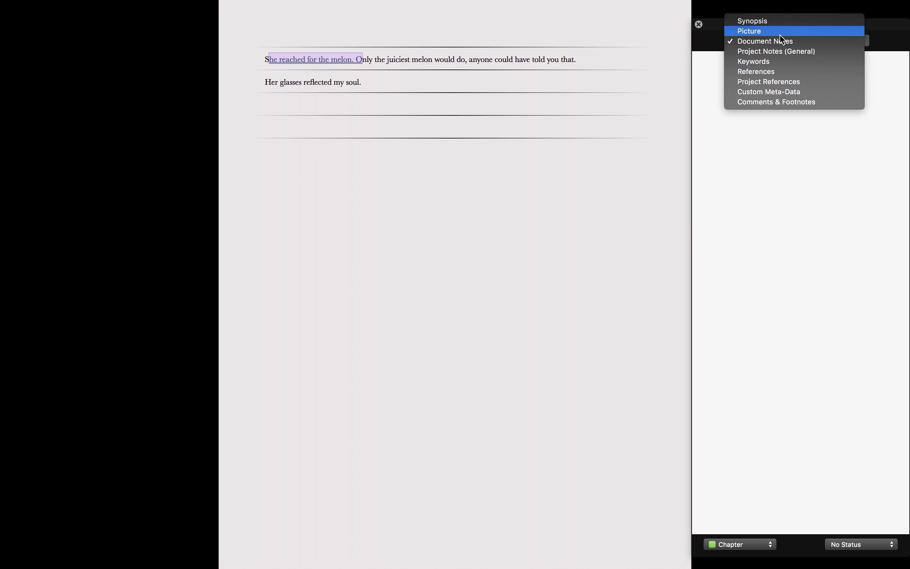
click(781, 105)
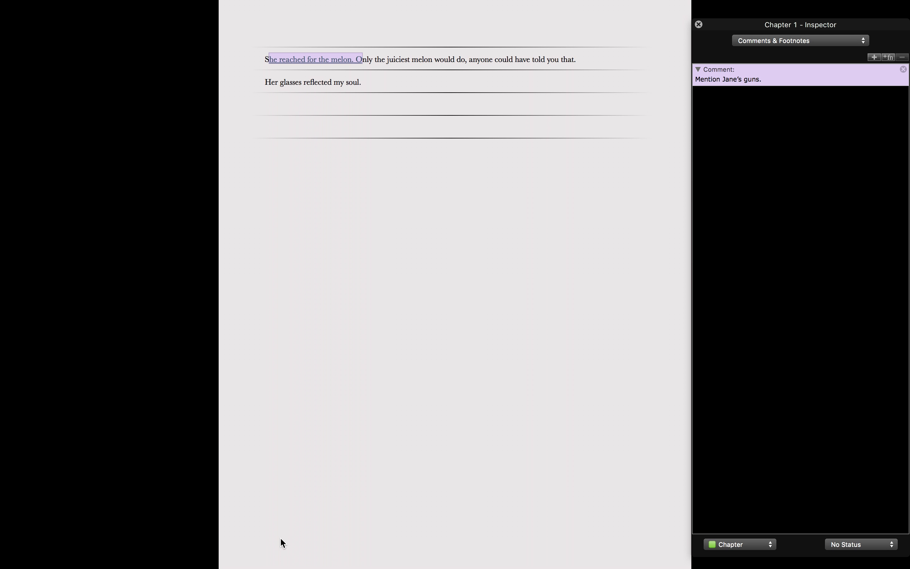
mouse_move(381, 567)
mouse_move(418, 568)
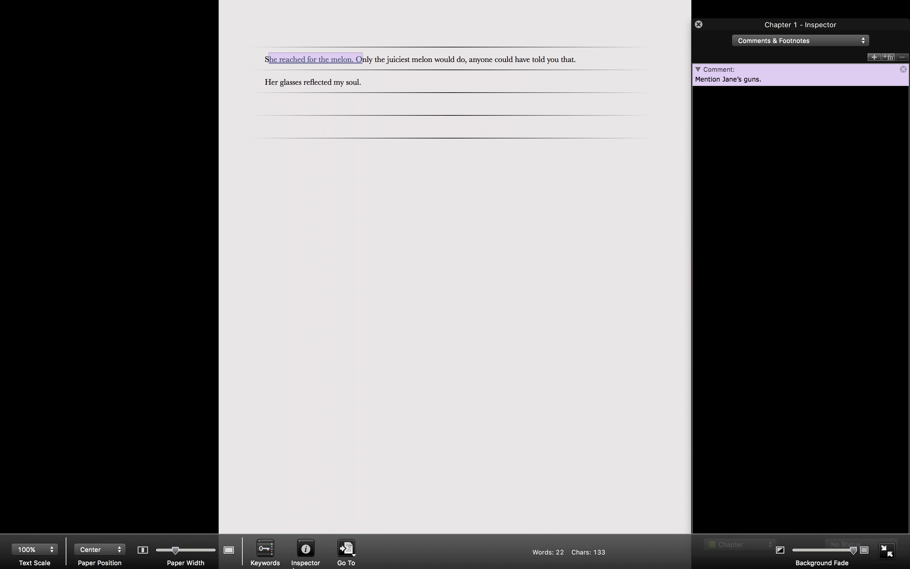
mouse_move(146, 7)
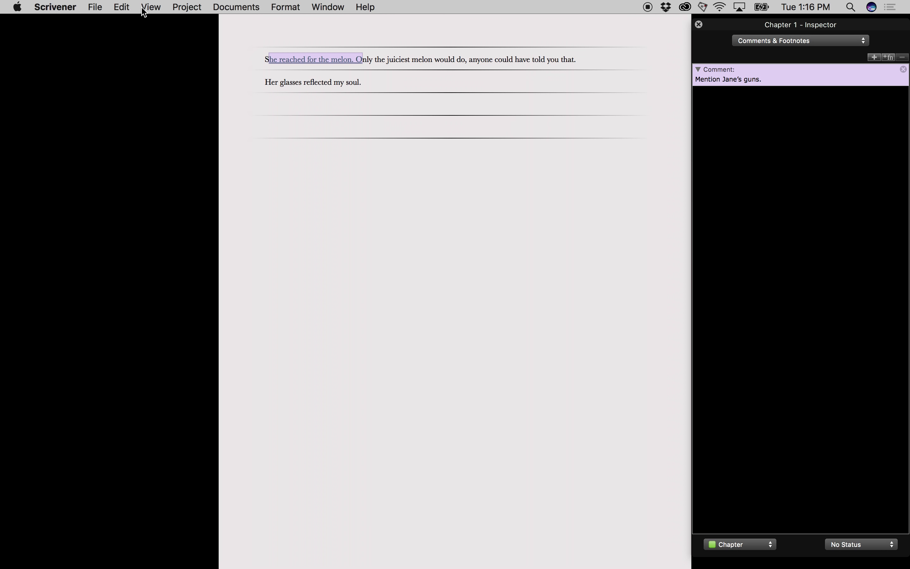
click(65, 7)
click(65, 8)
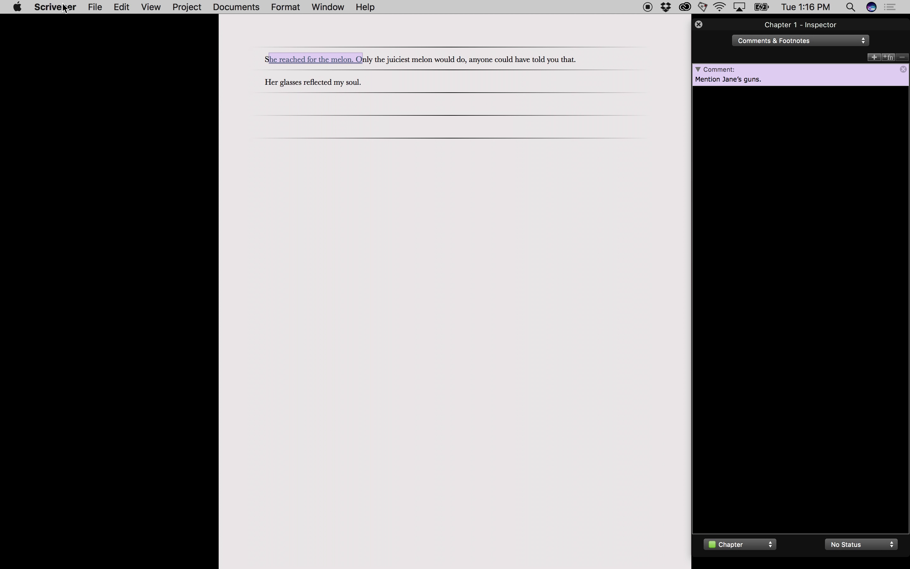